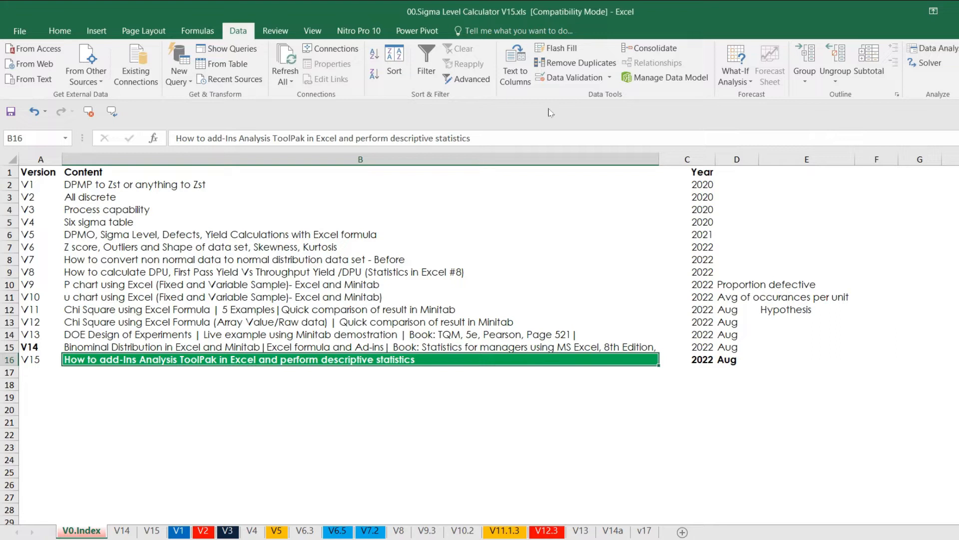
- Open the list of available Excel Add-ins from the add-in management options
left_click(18, 31)
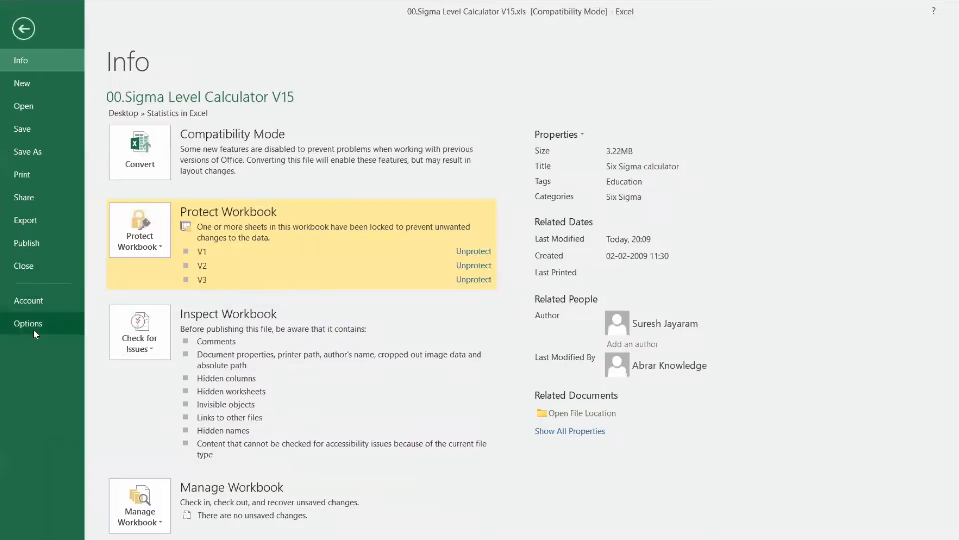
left_click(28, 323)
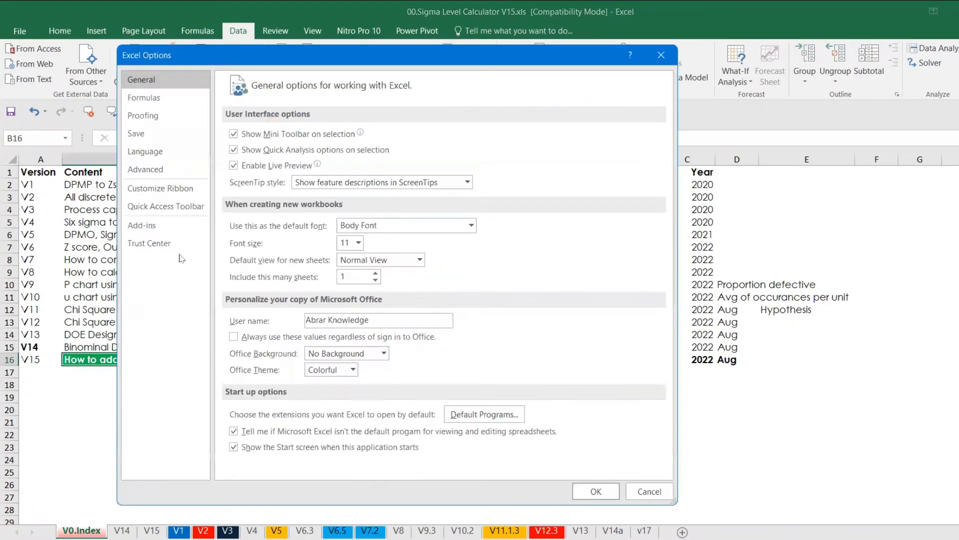
left_click(153, 224)
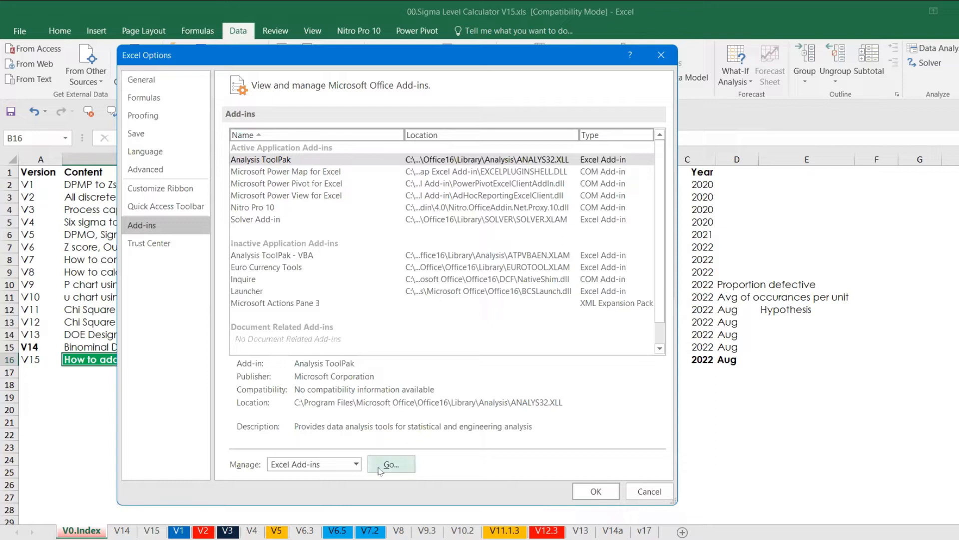
left_click(348, 467)
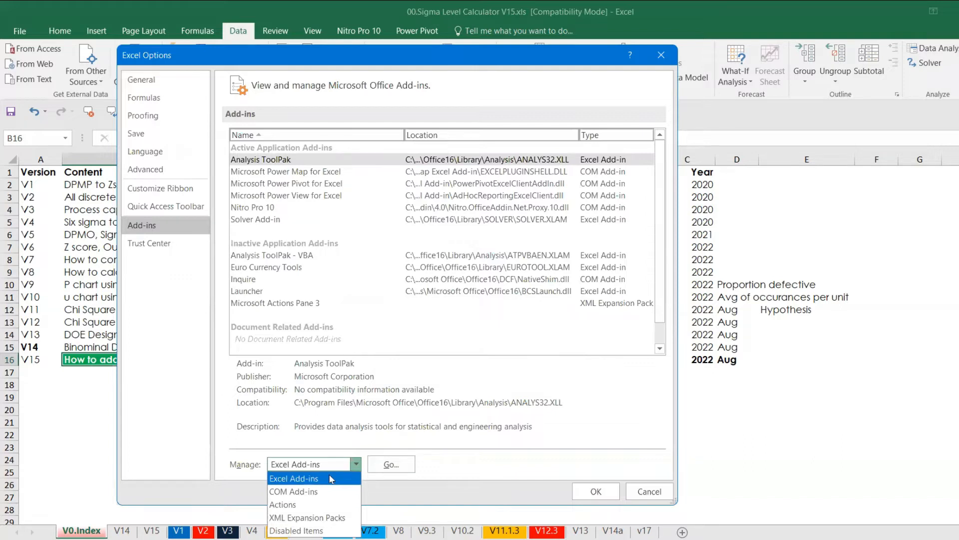
left_click(330, 479)
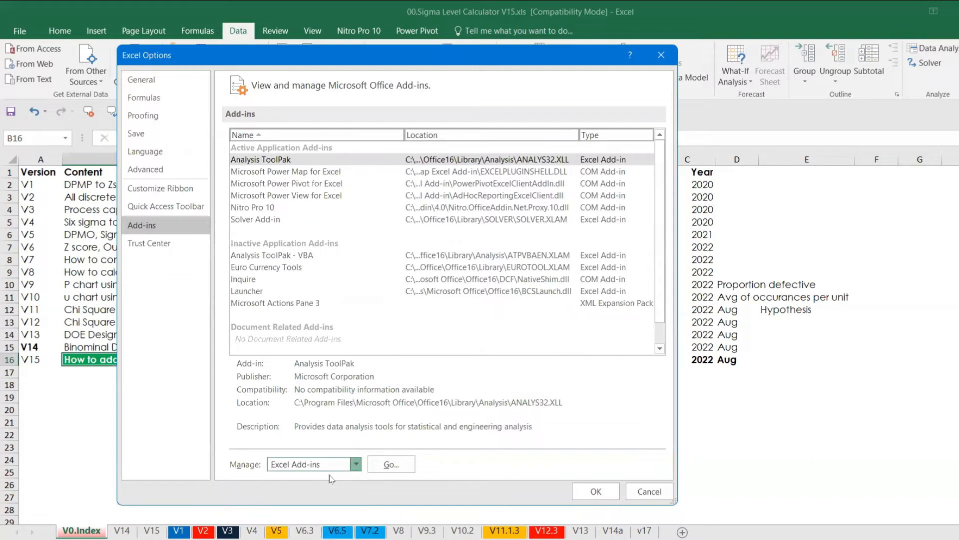
left_click(389, 464)
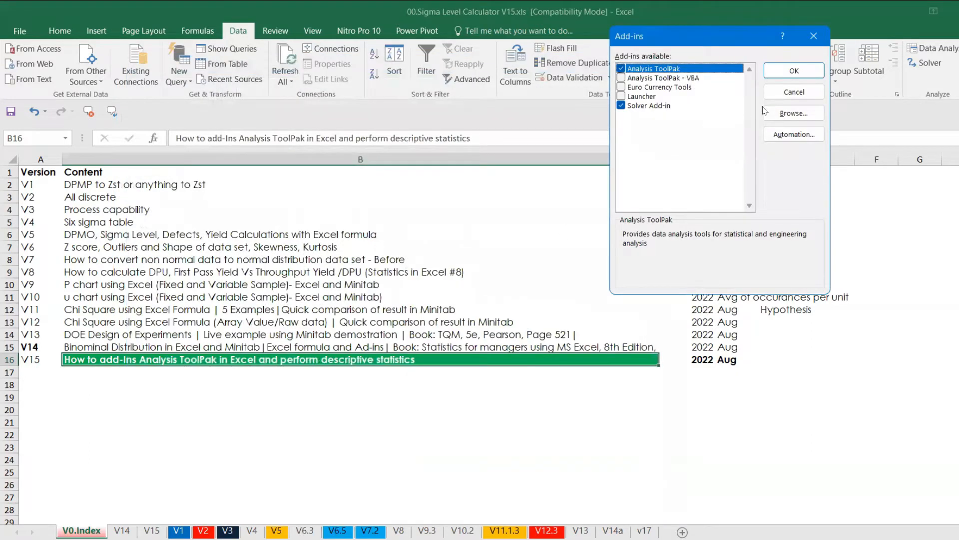
- Enable the Analysis ToolPak - VBA, Euro Currency Tools and Launcher add-ins alongside those already enabled
left_click(647, 79)
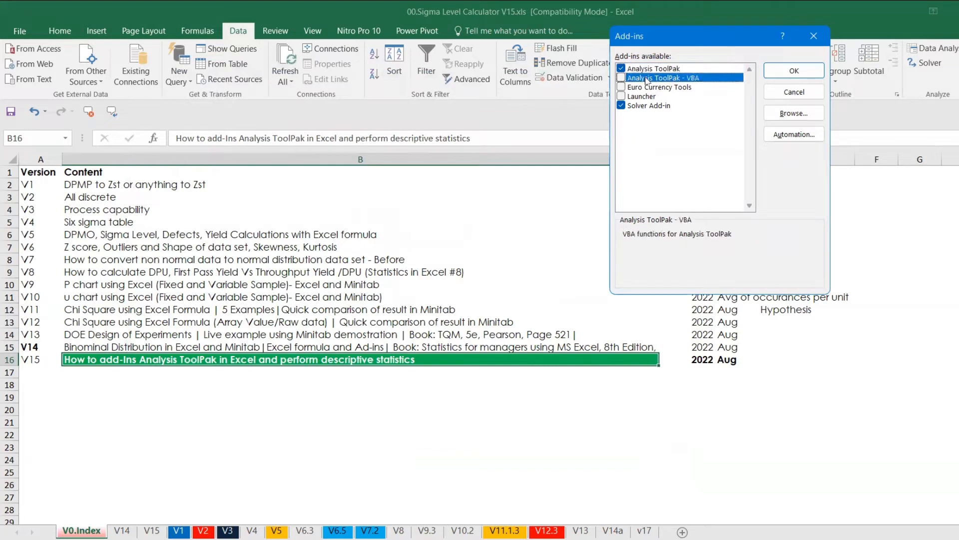
left_click(622, 78)
left_click(621, 88)
left_click(621, 96)
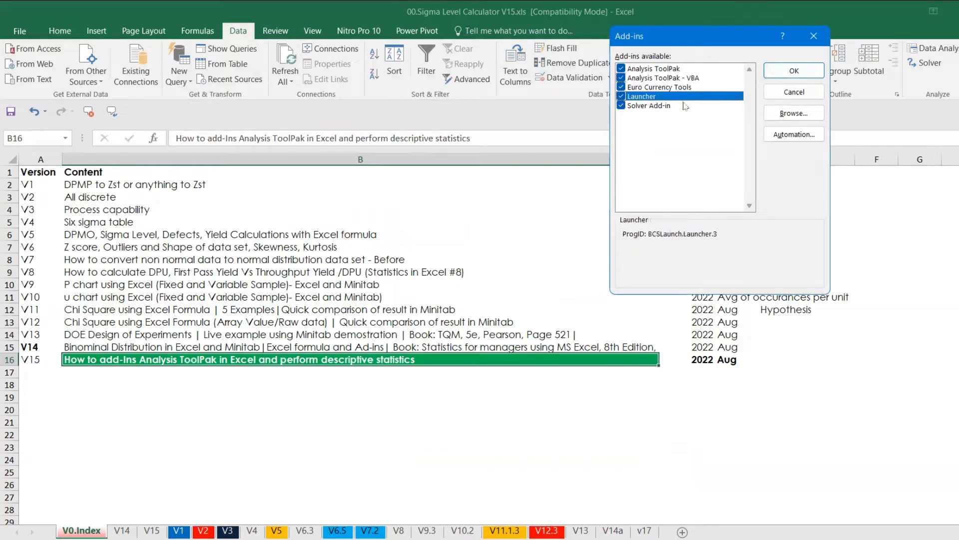
left_click(778, 70)
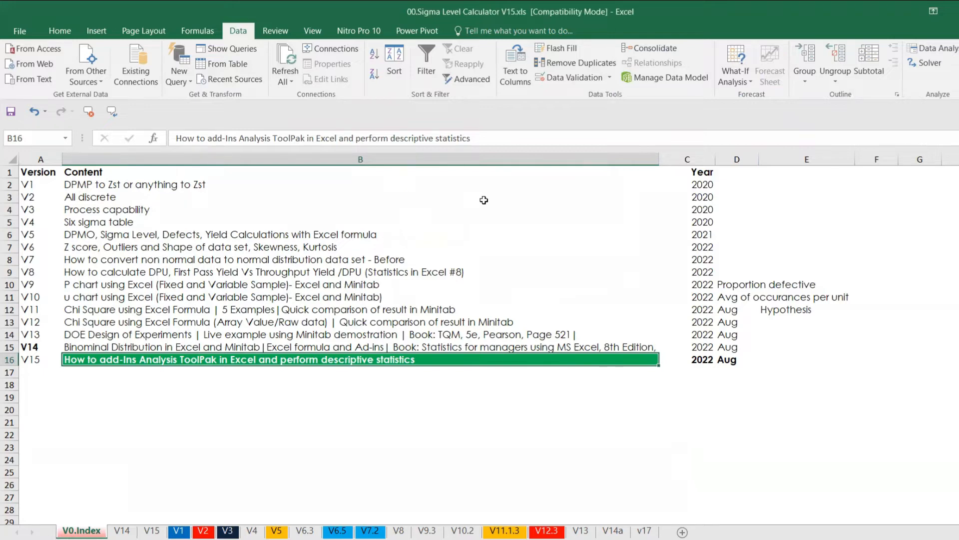
- Reopen the available Excel Add-ins list to check which add-ins are enabled, and accept it as is
left_click(21, 31)
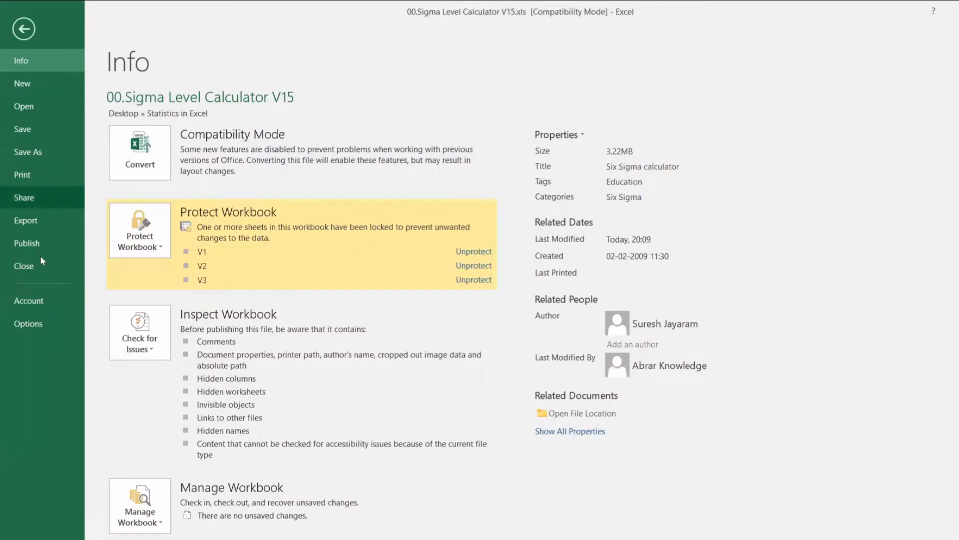
left_click(42, 319)
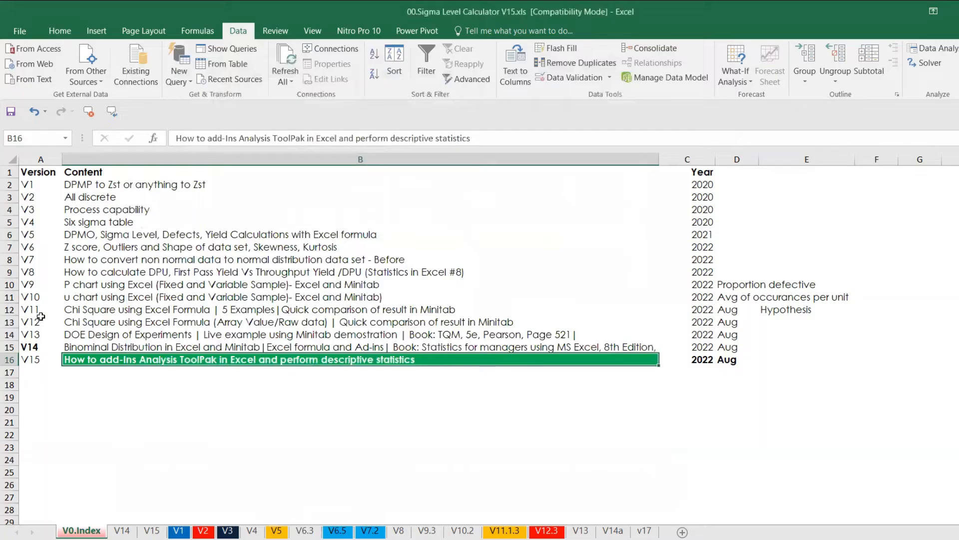
left_click(155, 233)
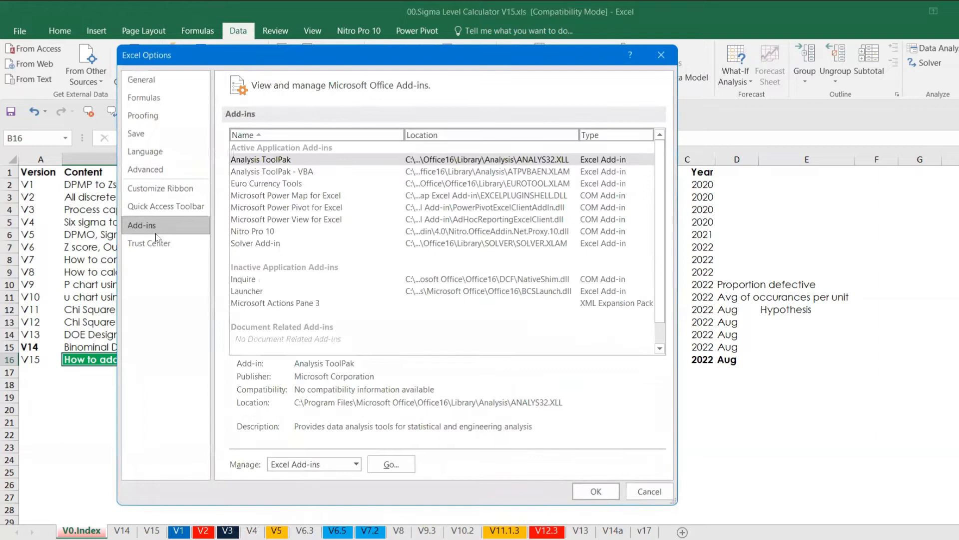
left_click(386, 463)
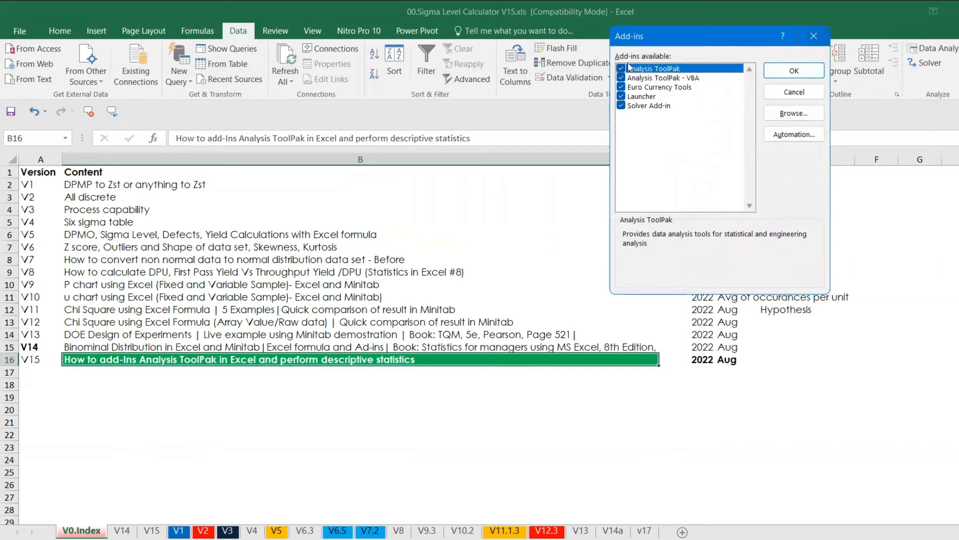
left_click(798, 70)
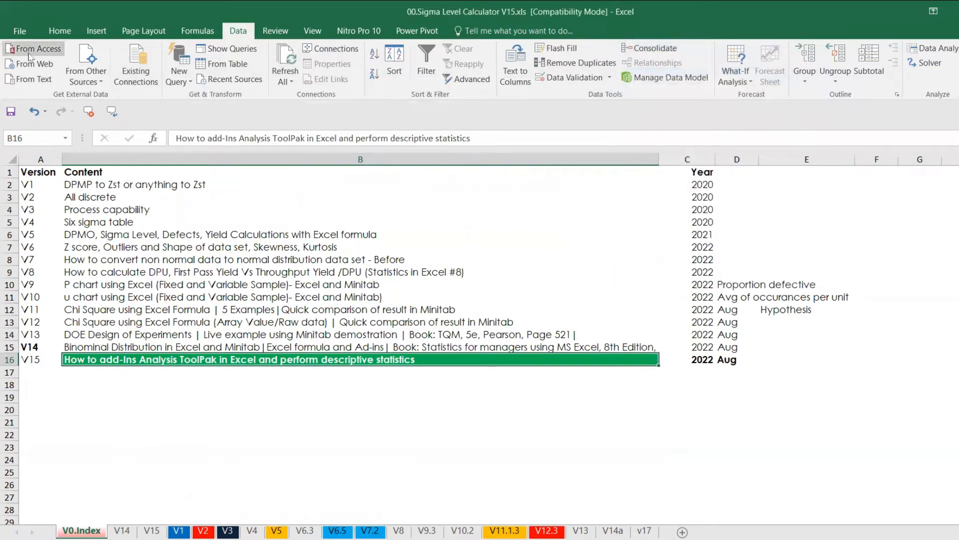
- Review the active and inactive application add-ins in the program options, and return to the index sheet
left_click(20, 31)
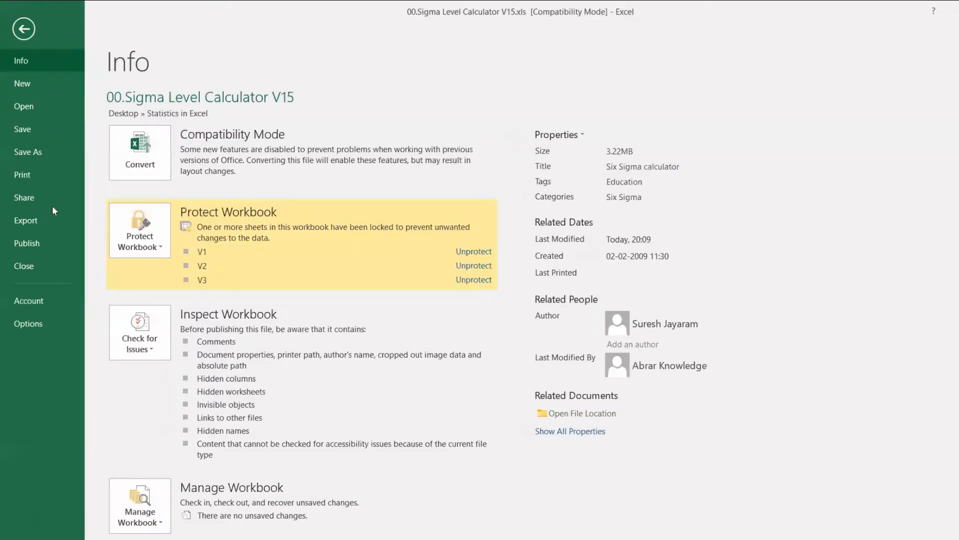
left_click(50, 323)
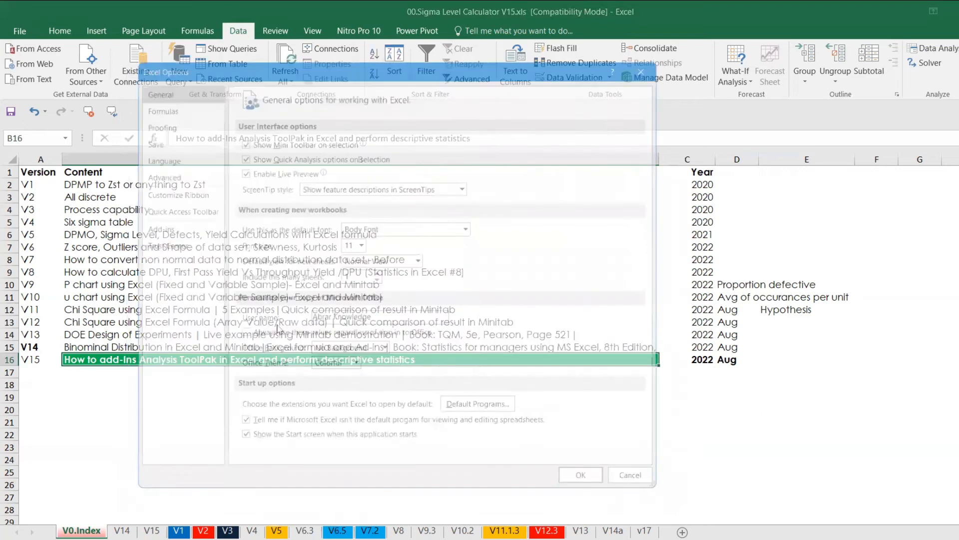
left_click(141, 227)
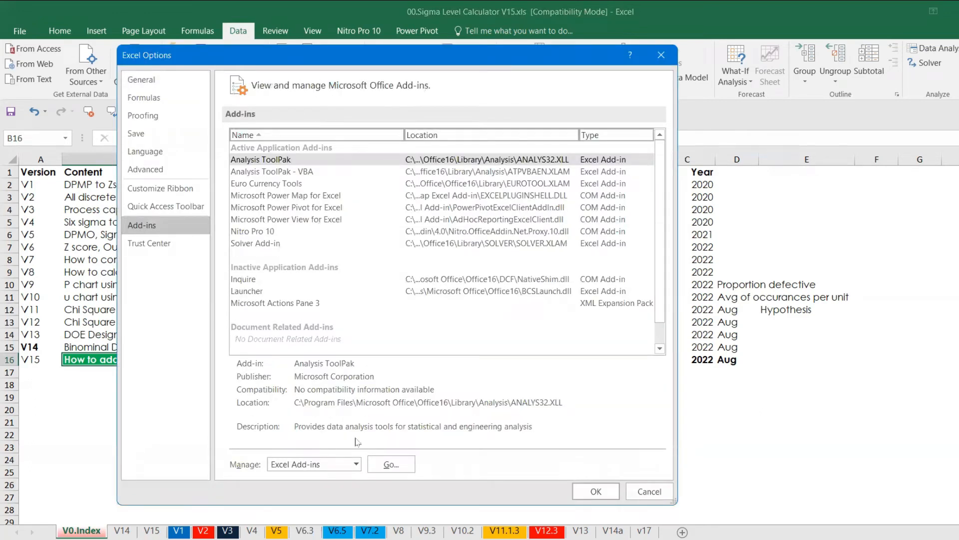
left_click(595, 491)
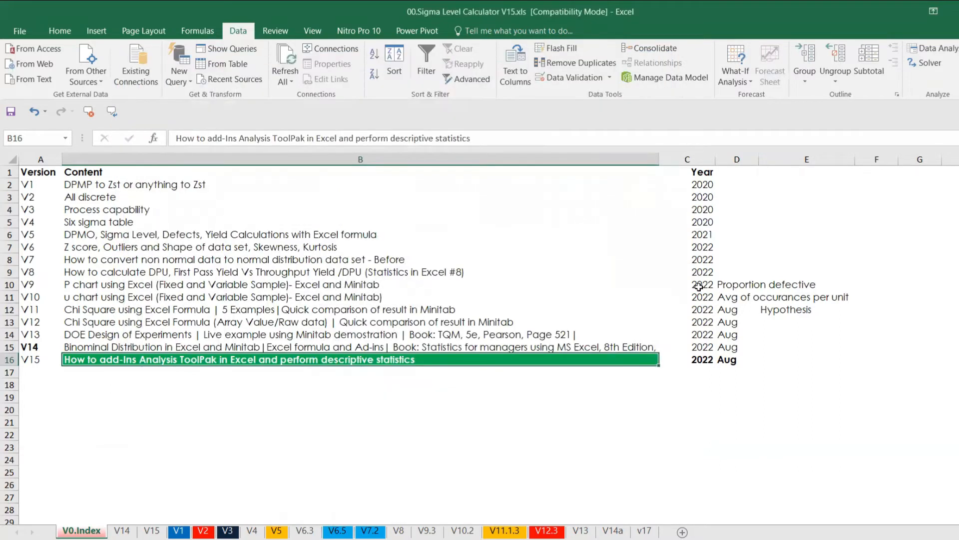
left_click(699, 285)
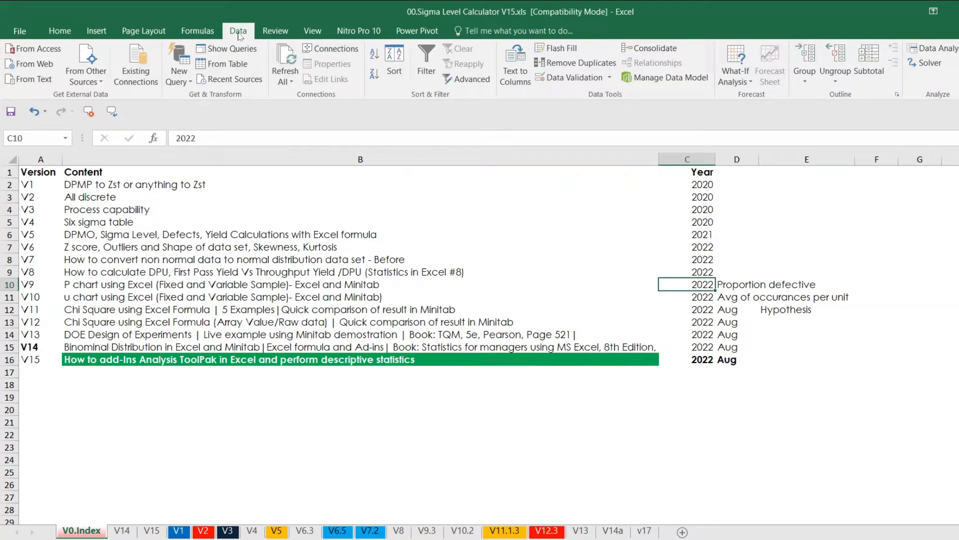
- Examine the full list of Data Analysis tools from Anova: Single Factor to z-Test: Two Sample for Means, and close it
left_click(925, 54)
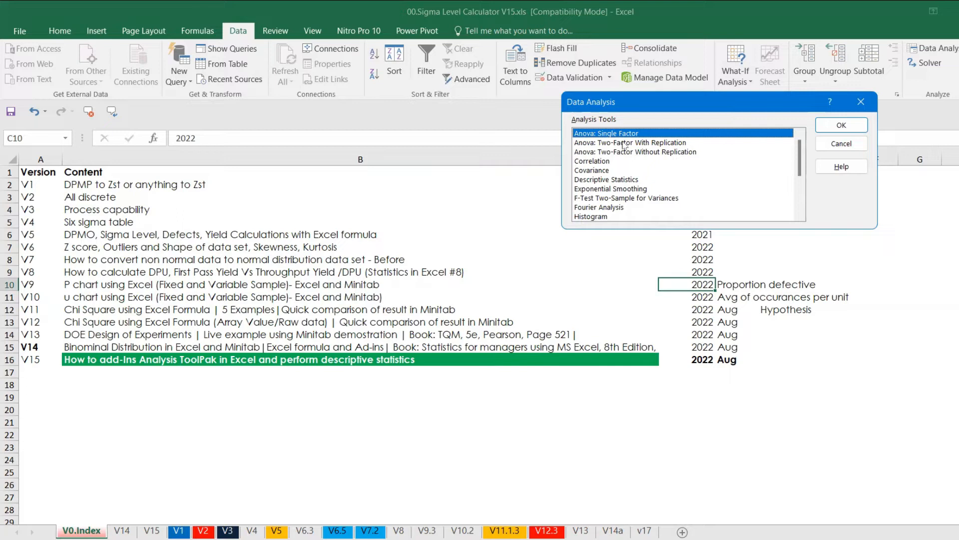
left_click(622, 165)
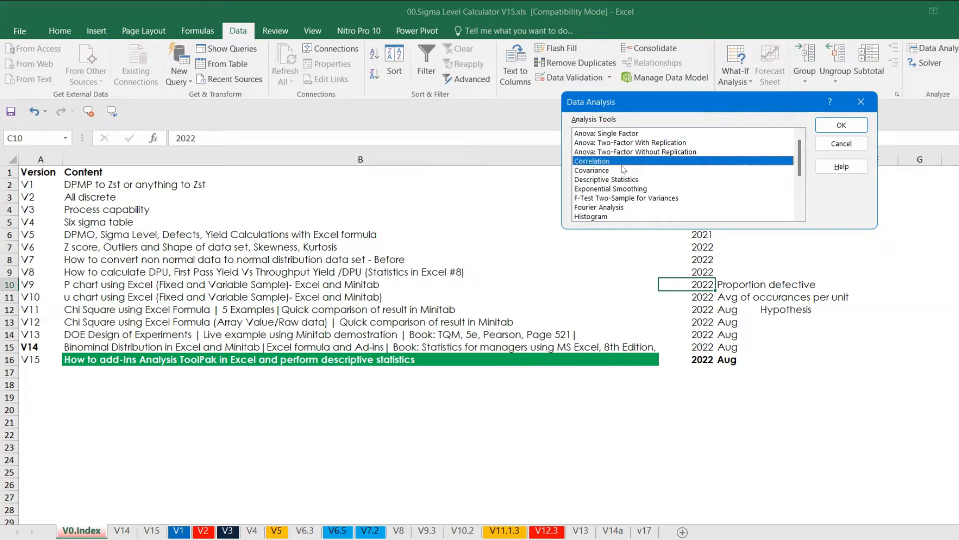
left_click(623, 170)
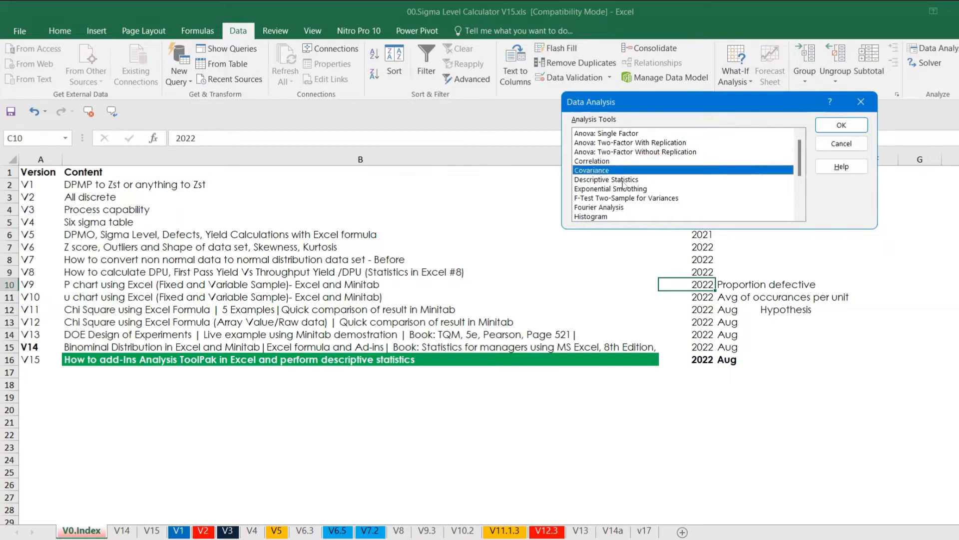
left_click(623, 180)
left_click(632, 189)
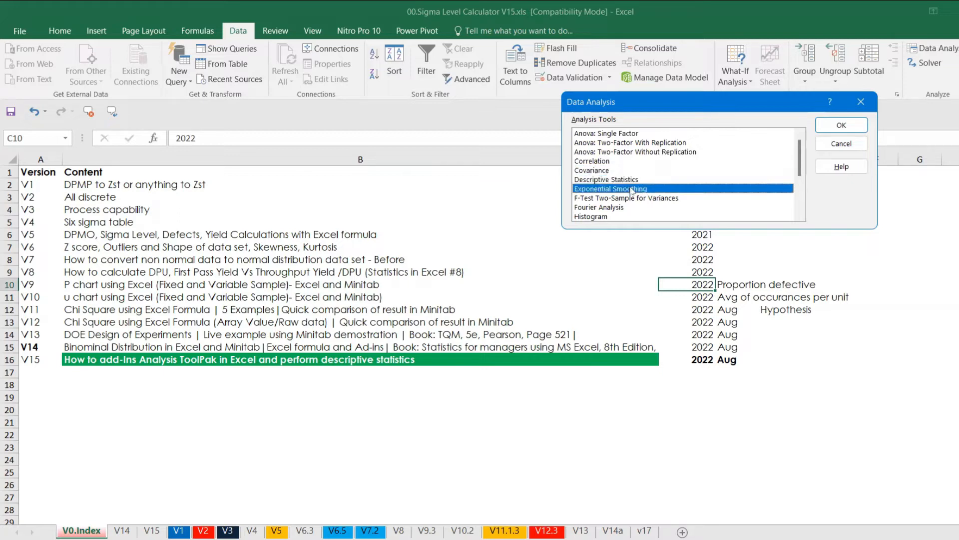
key("Down")
key("Down")
key("Down")
key("Down")
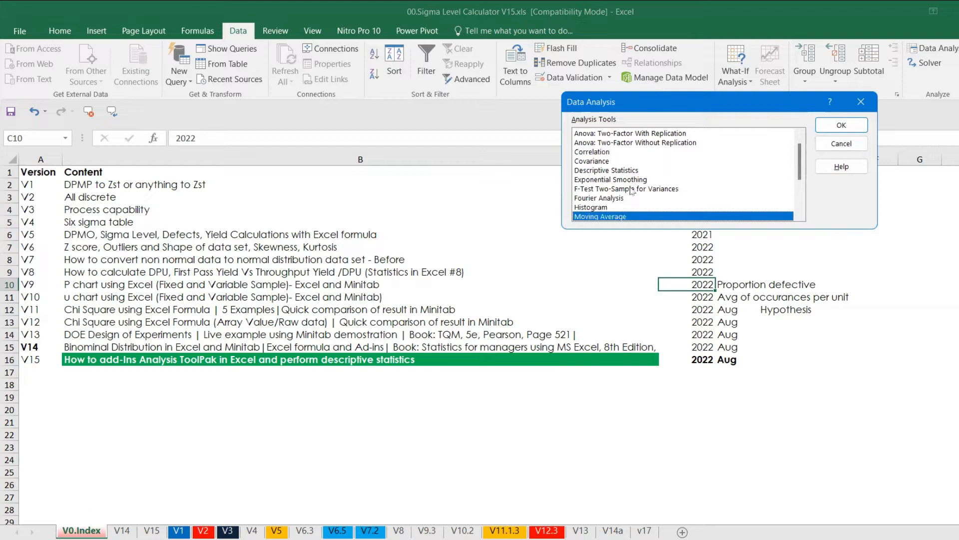
key("Down")
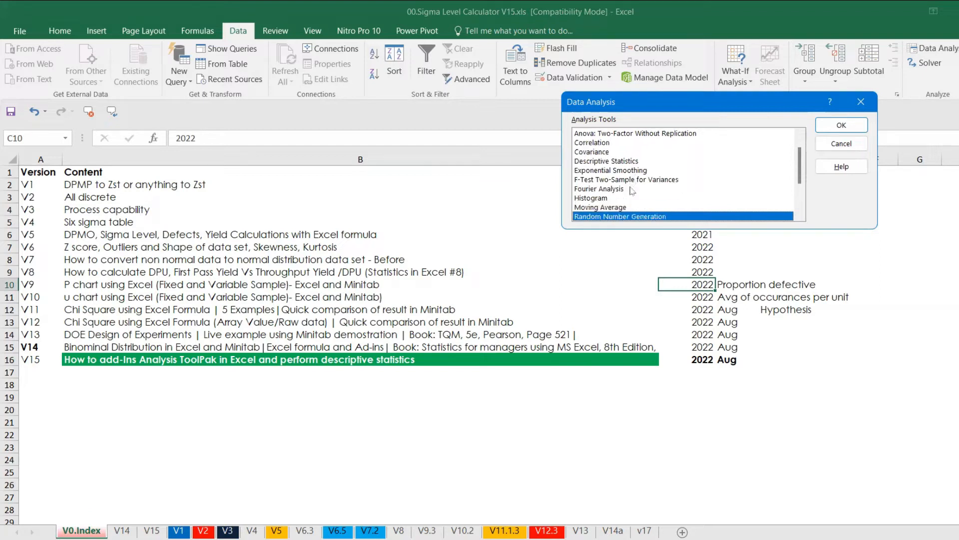
key("Down")
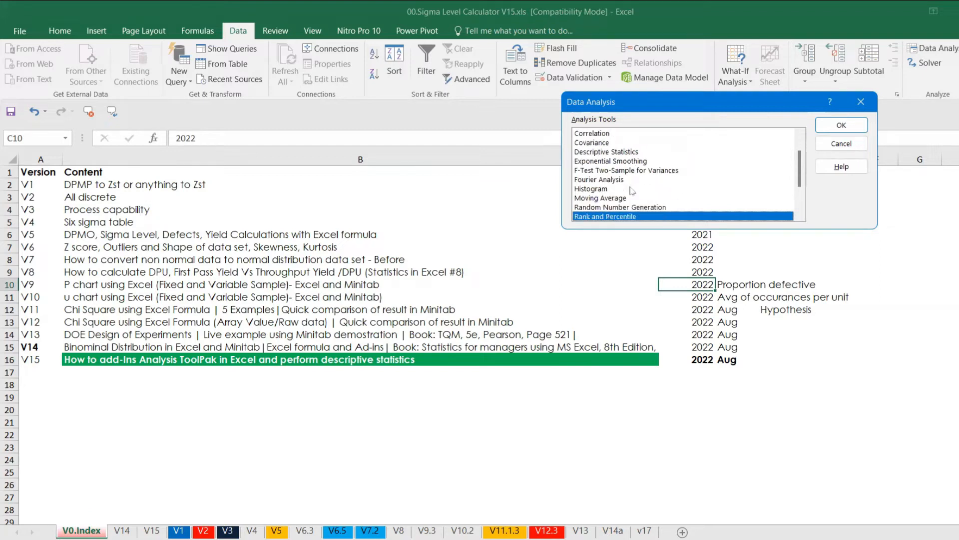
key("Down")
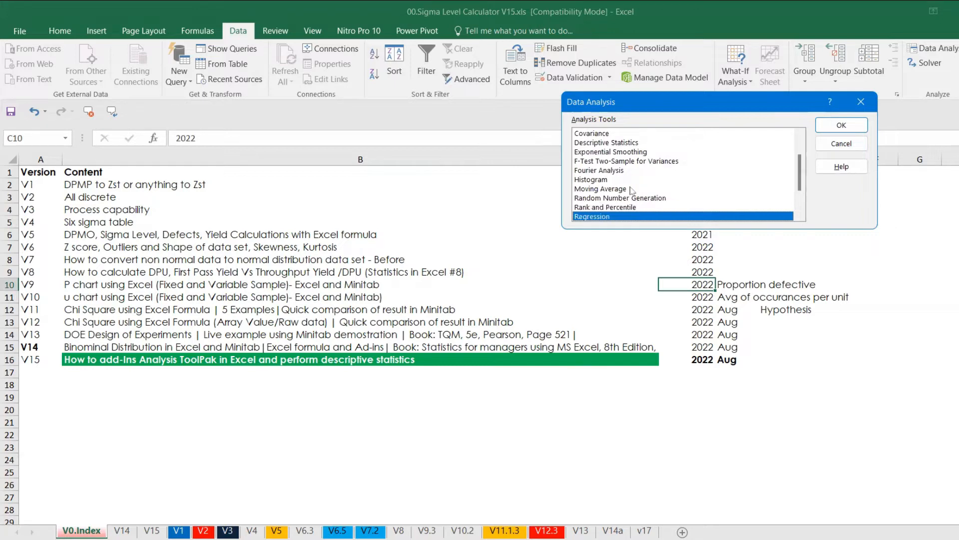
key("Up")
key("Down")
key("Down")
key("Down")
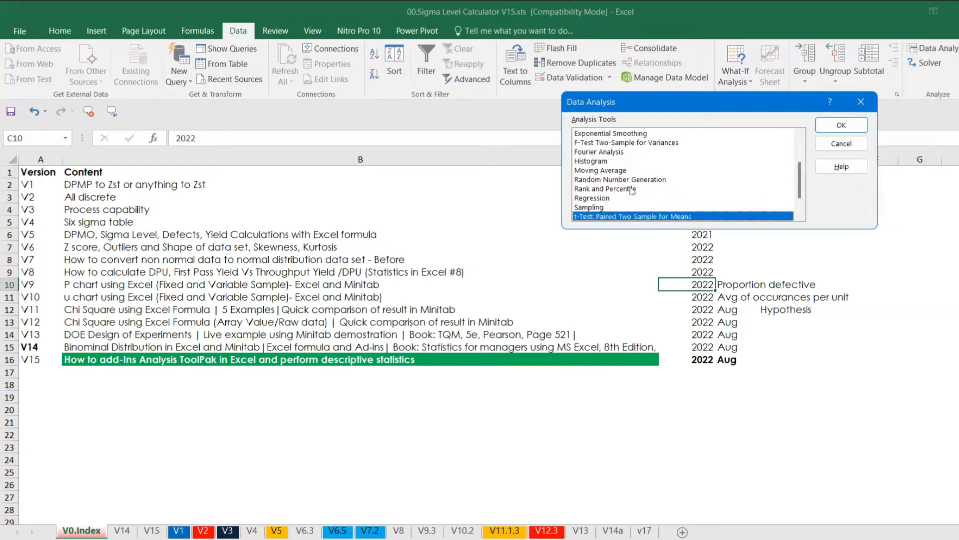
key("Down")
key("Down")
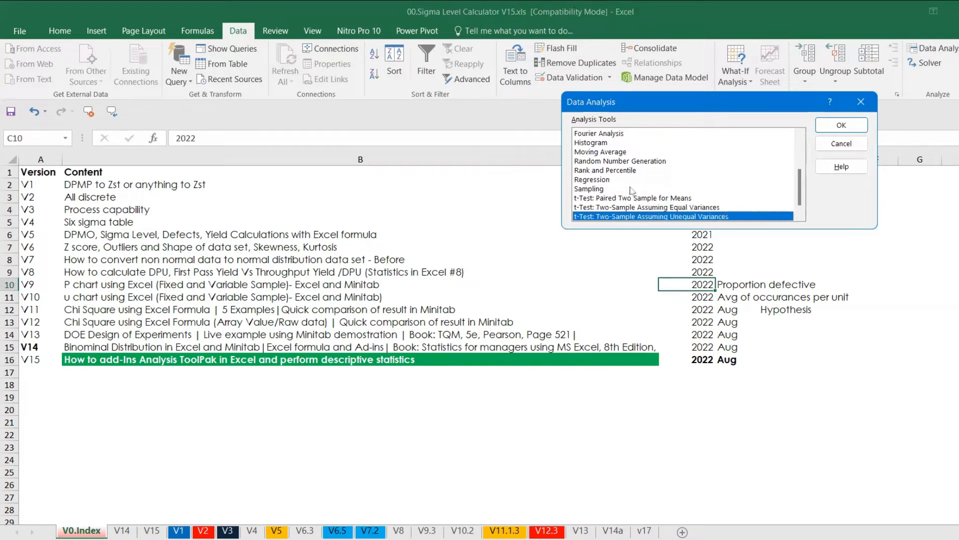
key("Down")
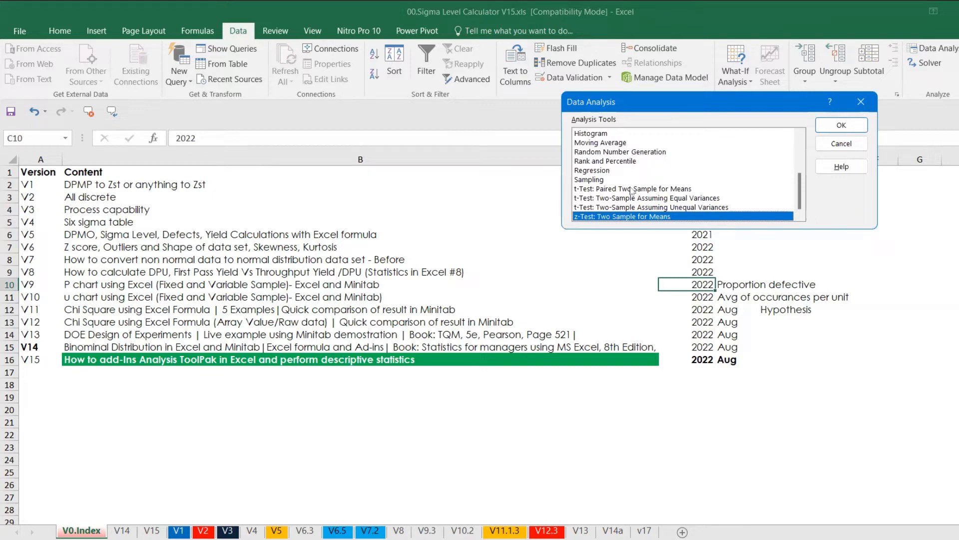
key("Up")
key("Up")
key("Up")
key("Up")
key("Up")
key("Up")
key("Up")
key("Up")
key("Up")
key("Up")
key("Up")
key("Up")
key("Up")
key("Up")
key("Up")
key("Up")
key("Up")
key("Up")
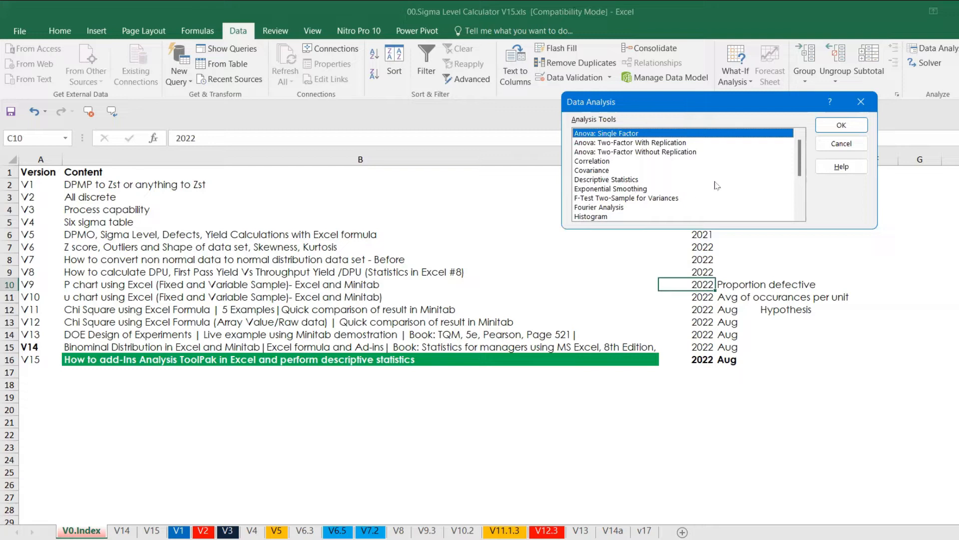
left_click(861, 102)
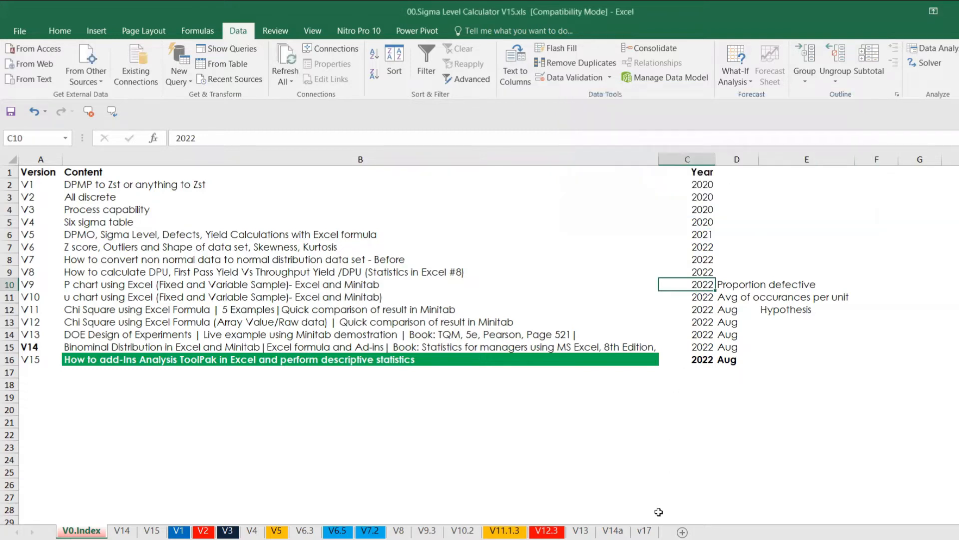
- Go to the V15 sheet with the cricket ball diameter data and start the Descriptive Statistics analysis tool
left_click(126, 530)
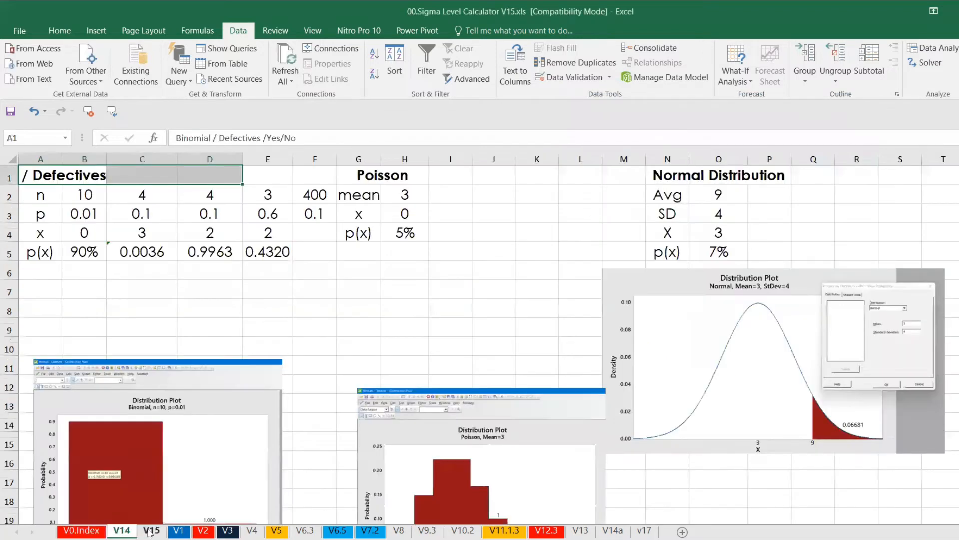
left_click(149, 531)
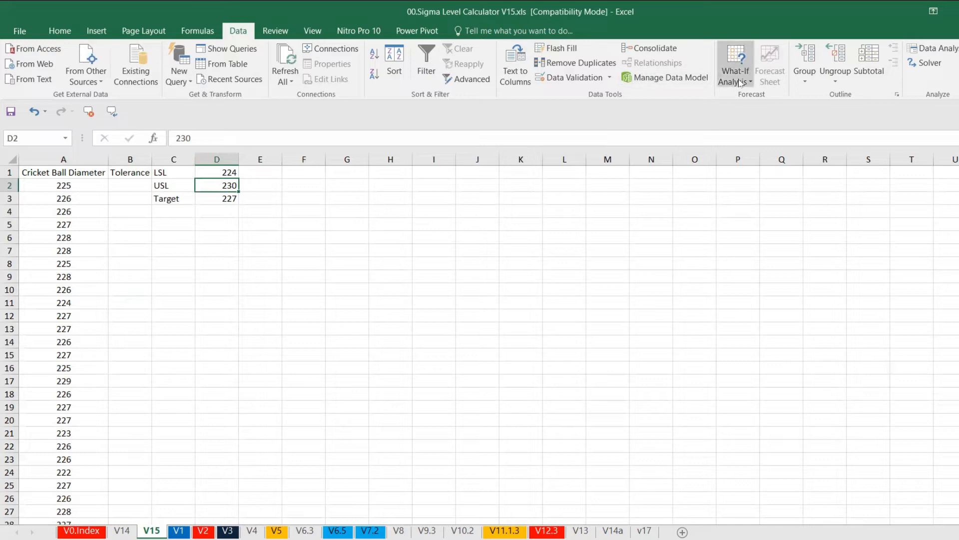
left_click(955, 56)
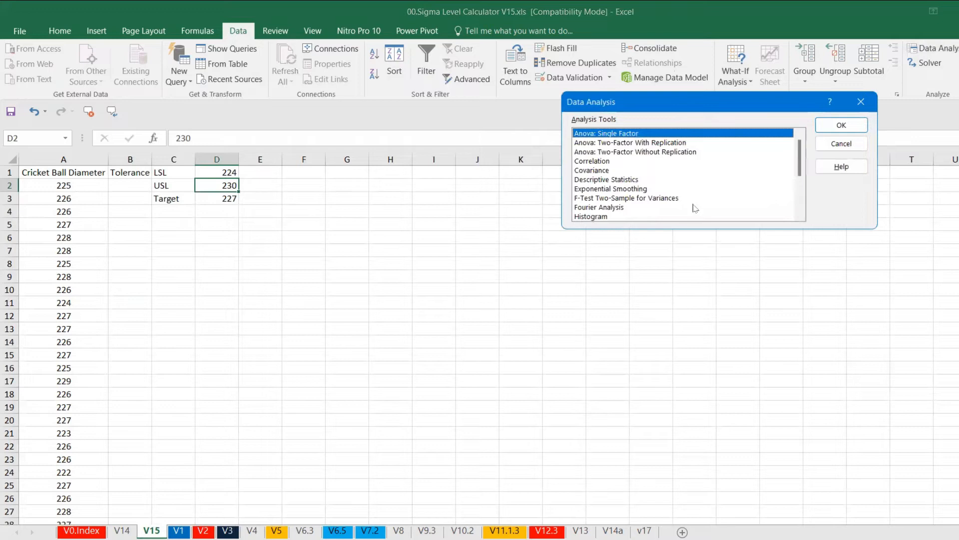
left_click(640, 181)
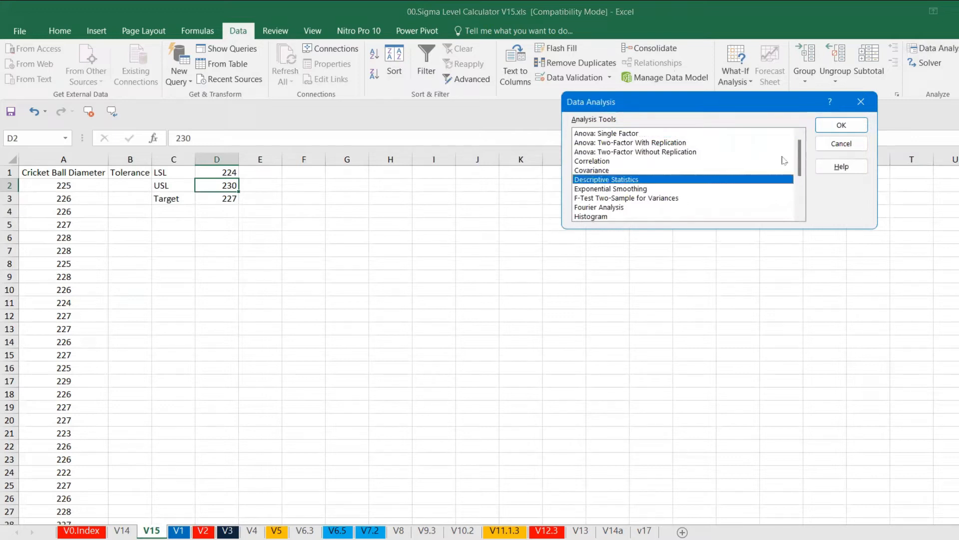
left_click(841, 126)
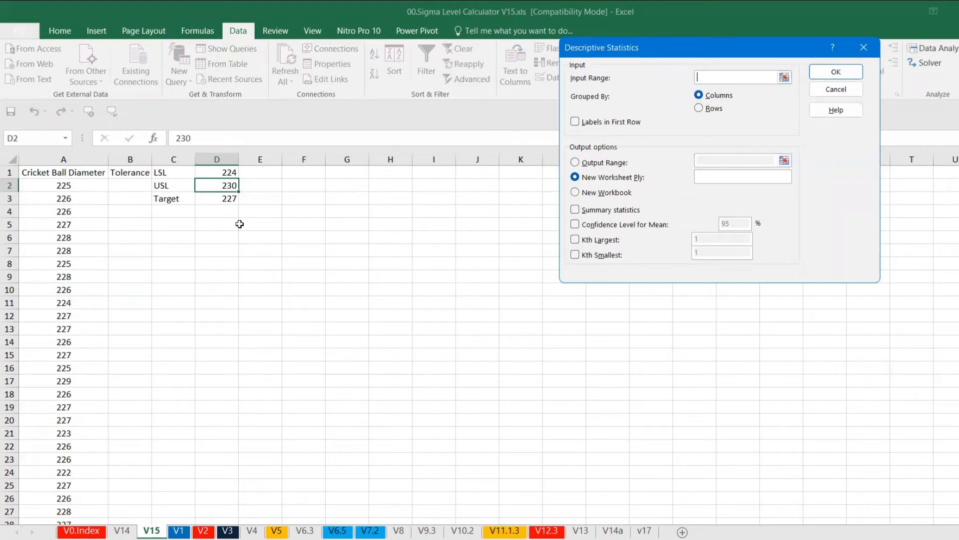
- Set the Descriptive Statistics input range to the diameter values in A2:A101, without a label row
left_click(88, 181)
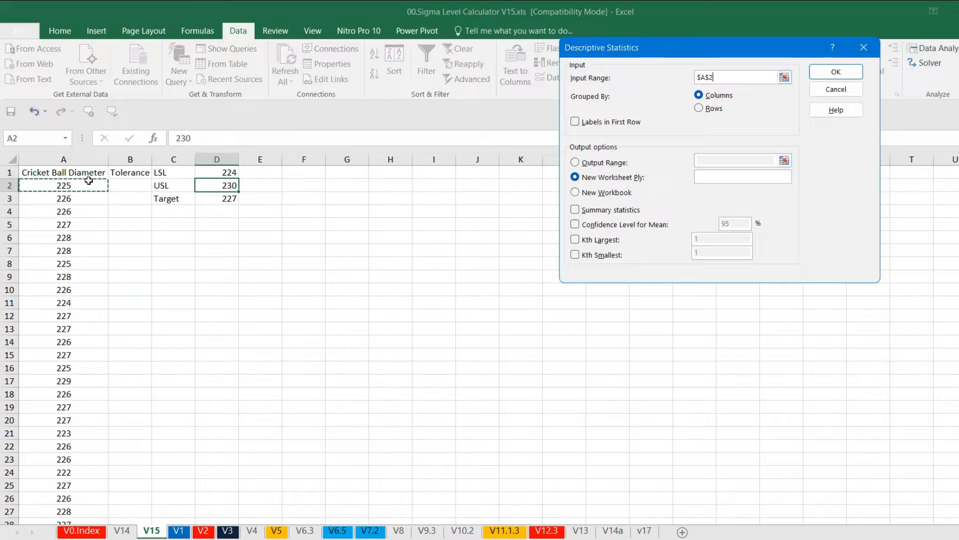
left_click_drag(89, 181, 90, 520)
key("shift+Down")
key("shift+Down")
key("shift+Down")
key("shift+Down")
key("shift+Down")
key("shift+Down")
key("shift+Down")
key("shift+Down")
key("shift+Down")
key("shift+Down")
key("shift+Down")
key("shift+Down")
key("shift+Down")
key("shift+Down")
key("shift+Down")
key("shift+Down")
key("shift+Down")
key("shift+Down")
key("shift+Down")
key("shift+Down")
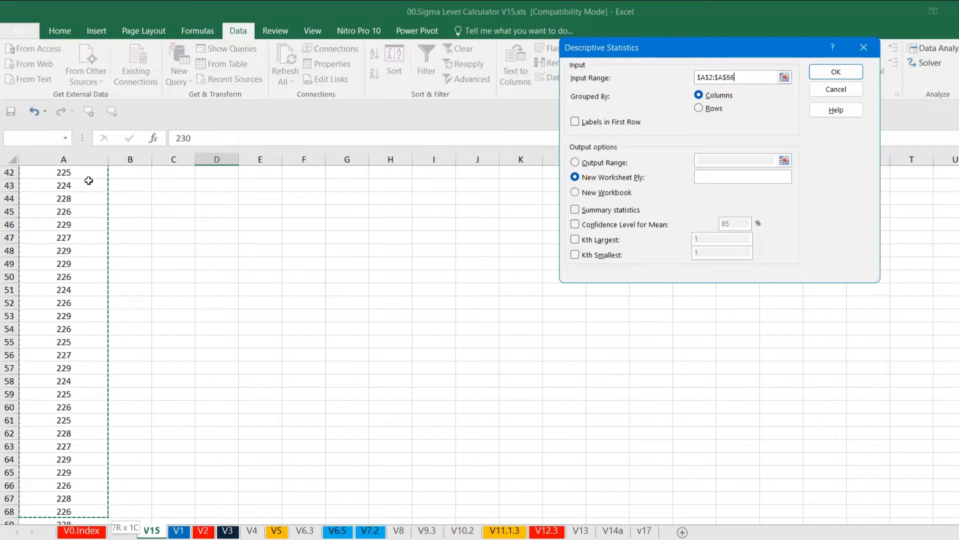
key("shift+Down")
key("shift+Down")
key("shift+Down")
key("shift+Down")
key("shift+Down")
key("shift+Down")
key("shift+Down")
key("shift+Down")
key("shift+Down")
key("shift+Down")
key("shift+Up")
key("shift+Up")
key("shift+Up")
key("shift+Up")
key("shift+Up")
key("shift+Up")
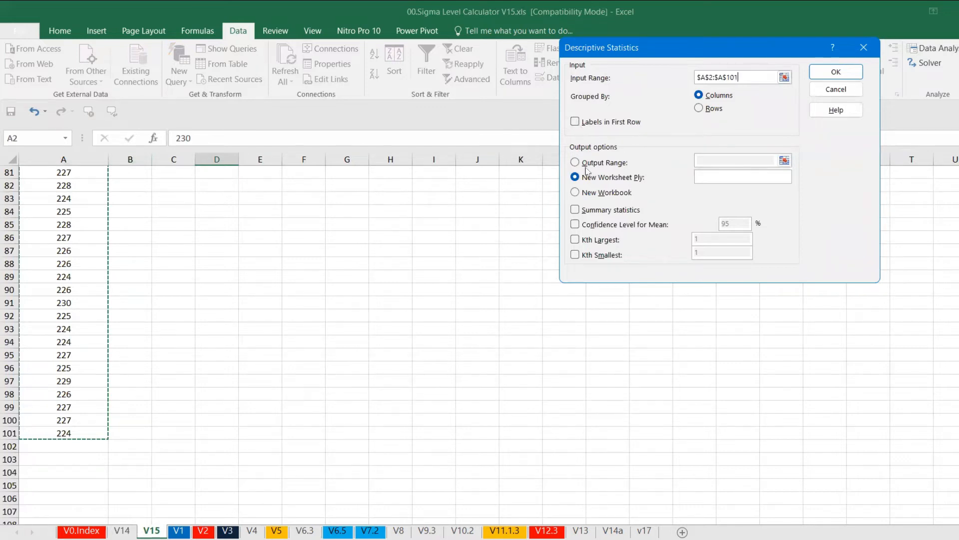
left_click(575, 122)
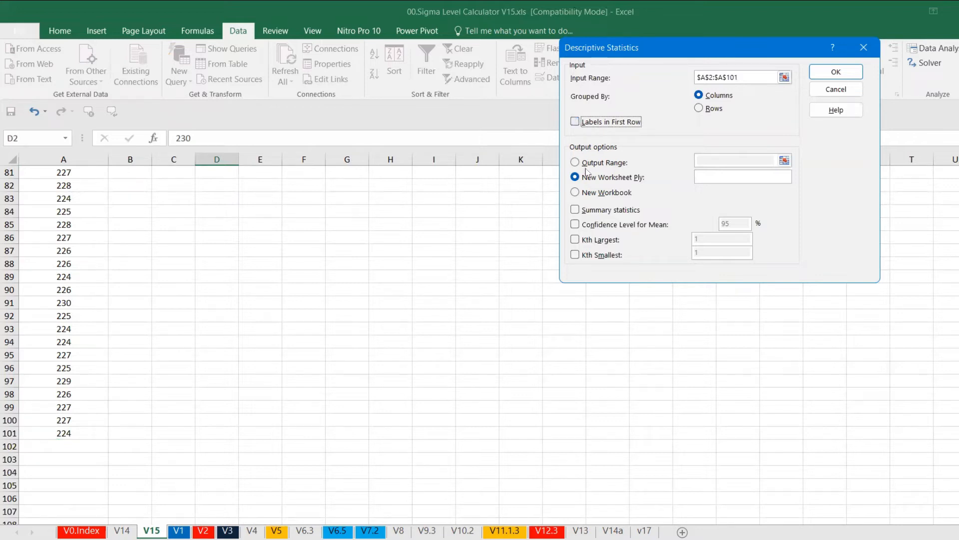
- Direct the output to cell F9 of the current sheet, including summary statistics and the 95% confidence level for the mean
left_click(587, 165)
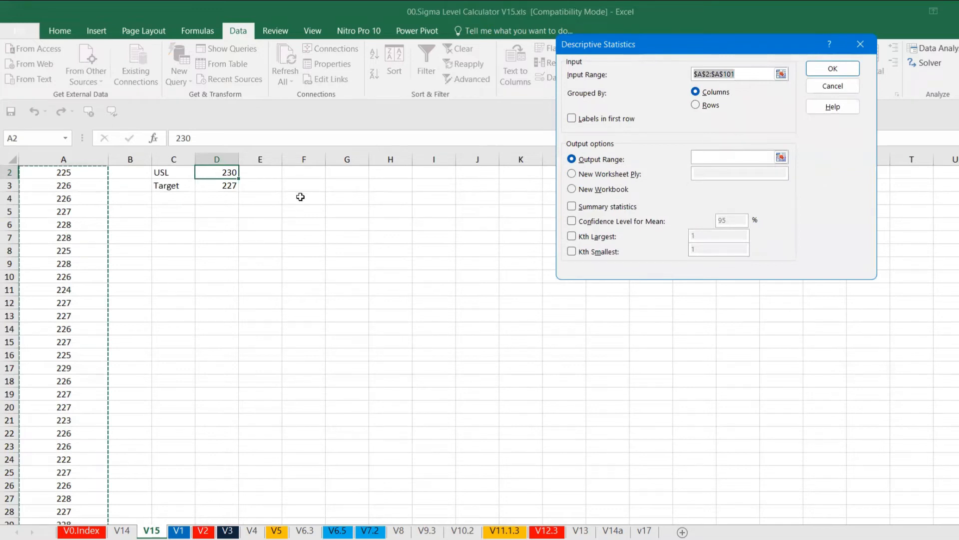
left_click(293, 173)
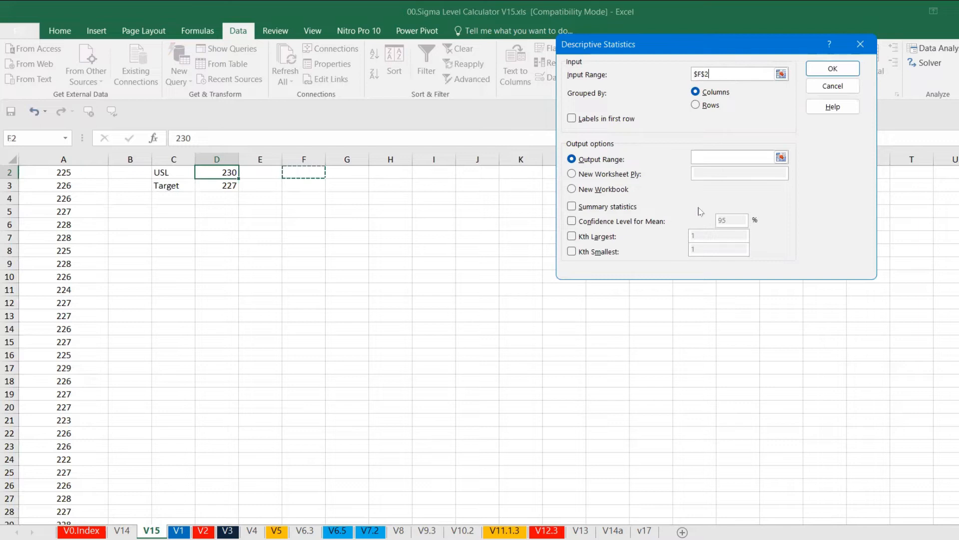
left_click(780, 158)
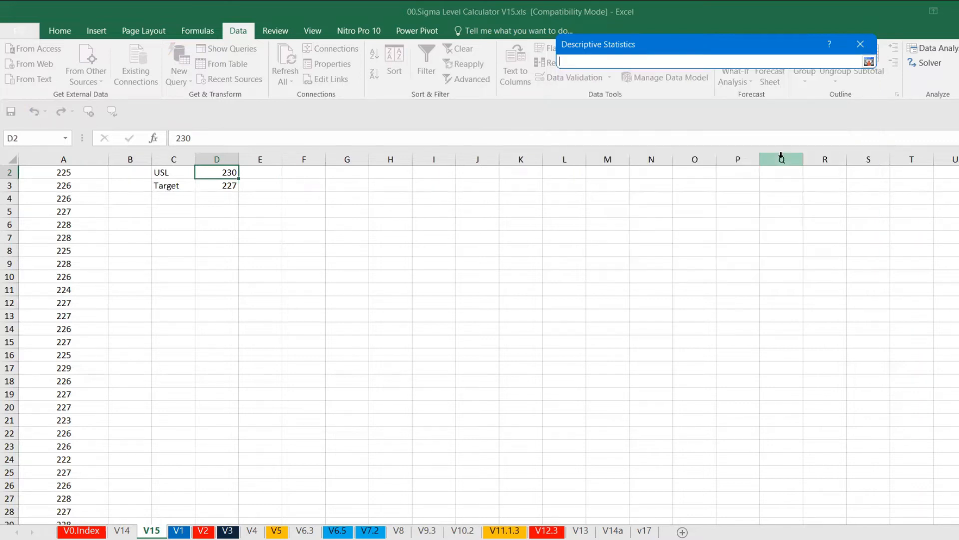
left_click(294, 172)
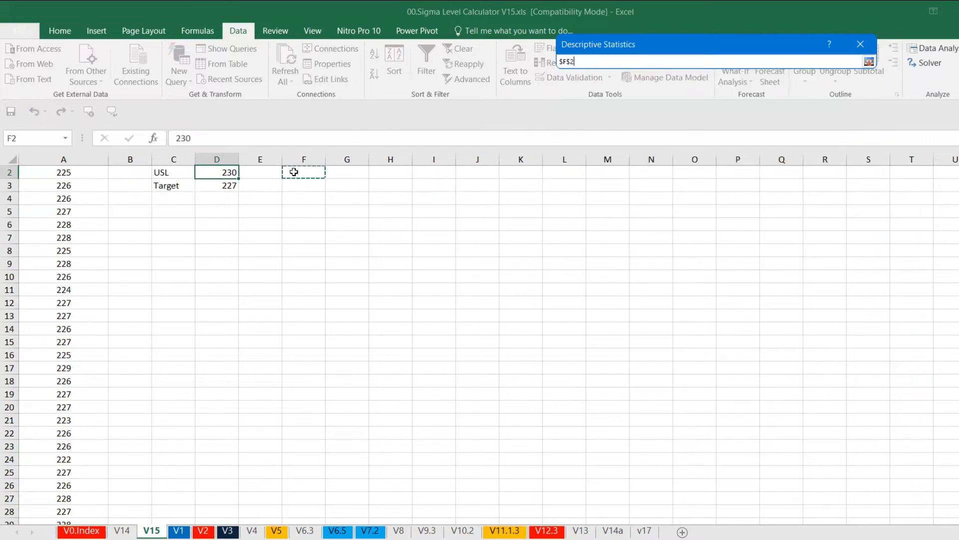
key("Down")
key("Down")
key("Down")
key("Down")
key("Down")
key("Down")
key("Down")
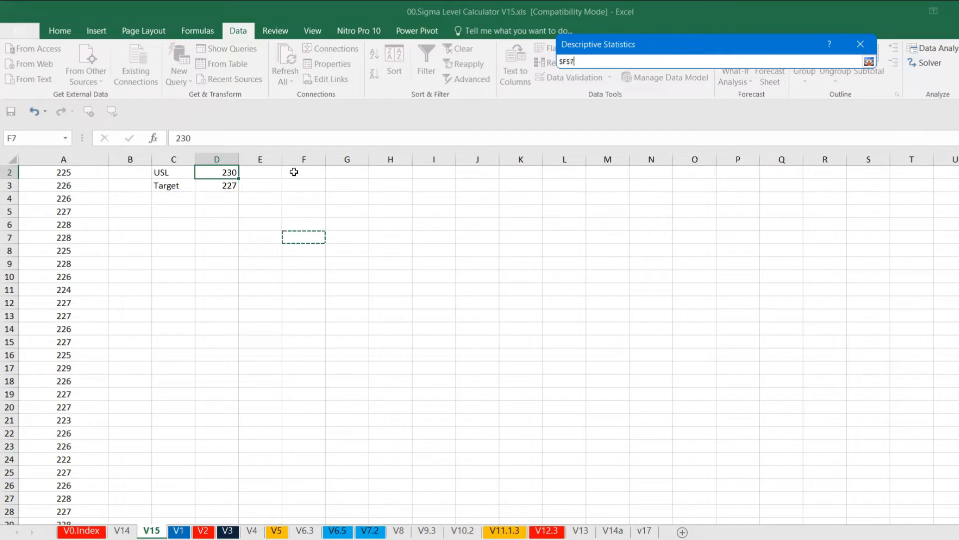
key("Return")
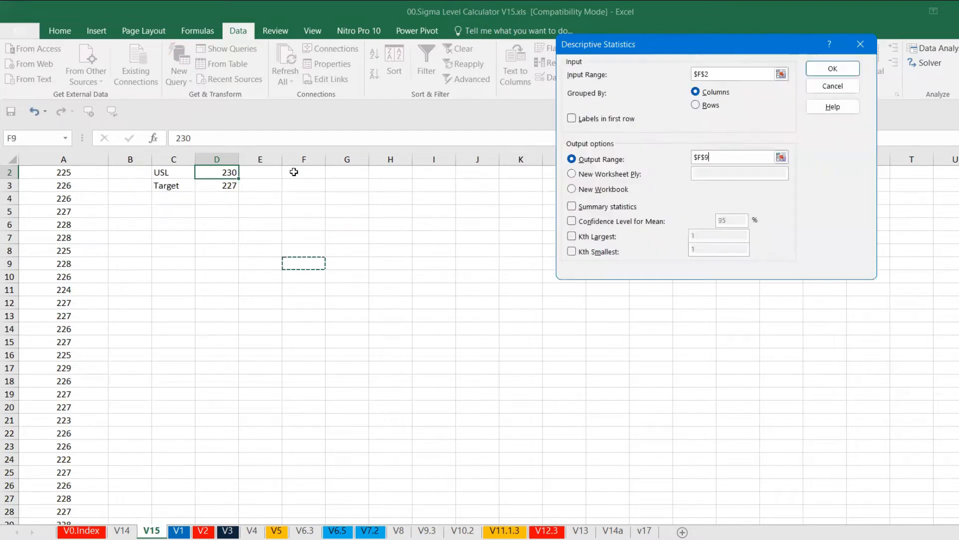
left_click(571, 207)
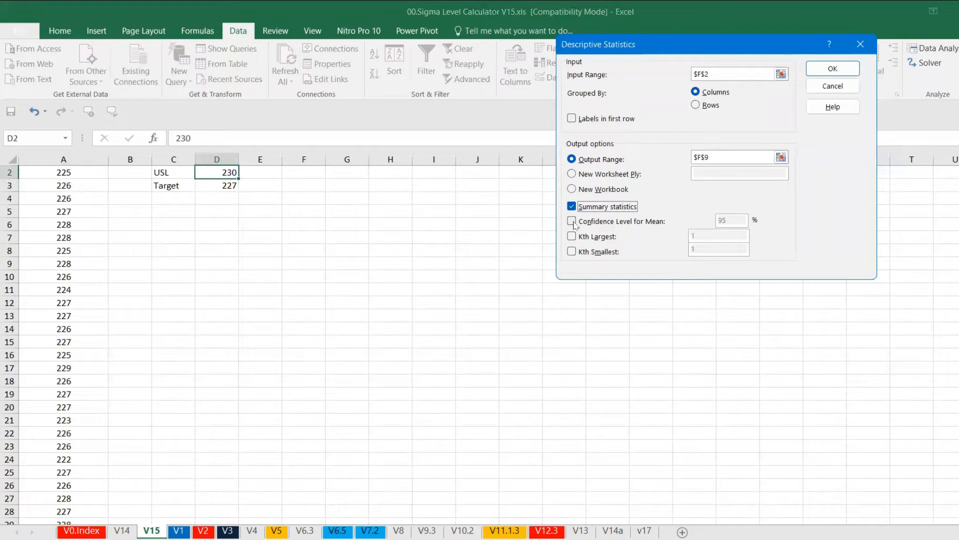
left_click(573, 222)
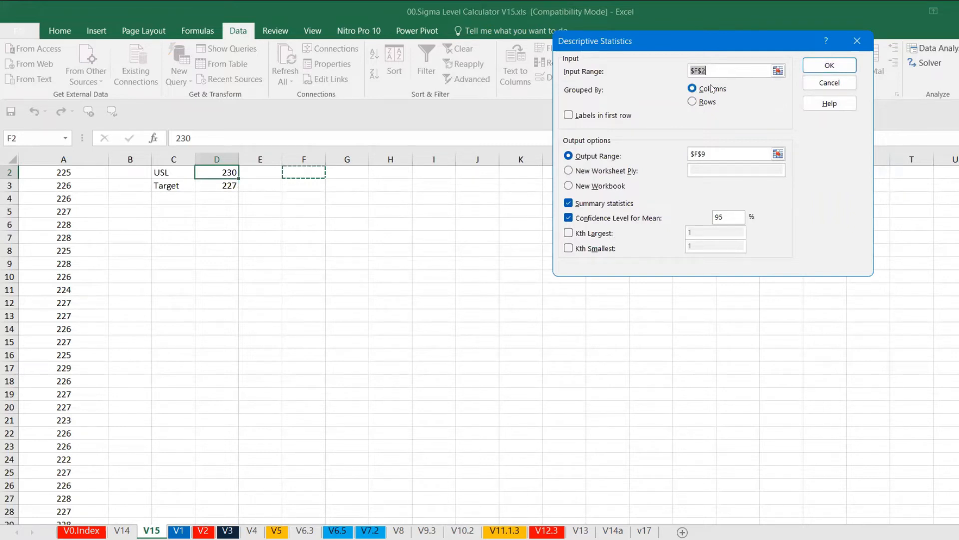
- Replace the input range with A2:A101 and run the descriptive statistics
key("BackSpace")
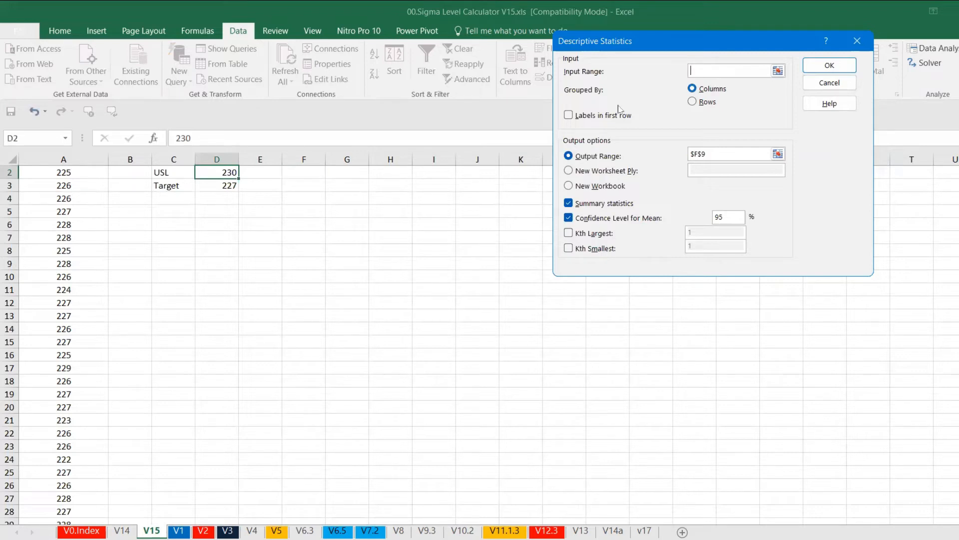
left_click(66, 177)
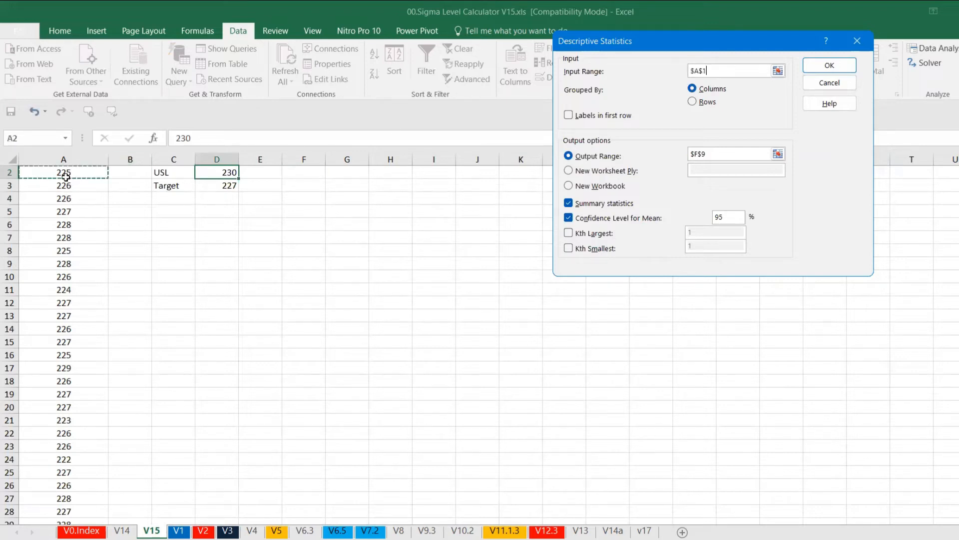
key("Down")
key("shift+Down")
key("shift+Down")
key("shift+Down")
key("shift+Down")
key("shift+Down")
key("shift+Down")
key("shift+Down")
key("shift+Down")
key("shift+Down")
key("shift+Down")
key("shift+Down")
key("shift+Down")
key("shift+Down")
key("shift+Down")
key("shift+Down")
key("shift+Down")
key("shift+Down")
key("shift+Down")
key("shift+Down")
key("shift+Down")
key("shift+Down")
key("shift+Down")
key("shift+Down")
key("shift+Down")
key("shift+Down")
key("shift+Down")
key("shift+Down")
key("shift+Down")
key("shift+Down")
key("shift+Down")
key("shift+Down")
key("shift+Down")
key("shift+Down")
key("shift+Down")
key("shift+Down")
key("shift+Down")
key("shift+Down")
key("shift+Down")
key("shift+Down")
key("shift+Down")
key("shift+Down")
key("shift+Down")
key("shift+Down")
key("shift+Down")
key("shift+Down")
key("shift+Down")
key("shift+Down")
key("shift+Up")
key("shift+Up")
key("shift+Up")
key("shift+Up")
key("shift+Up")
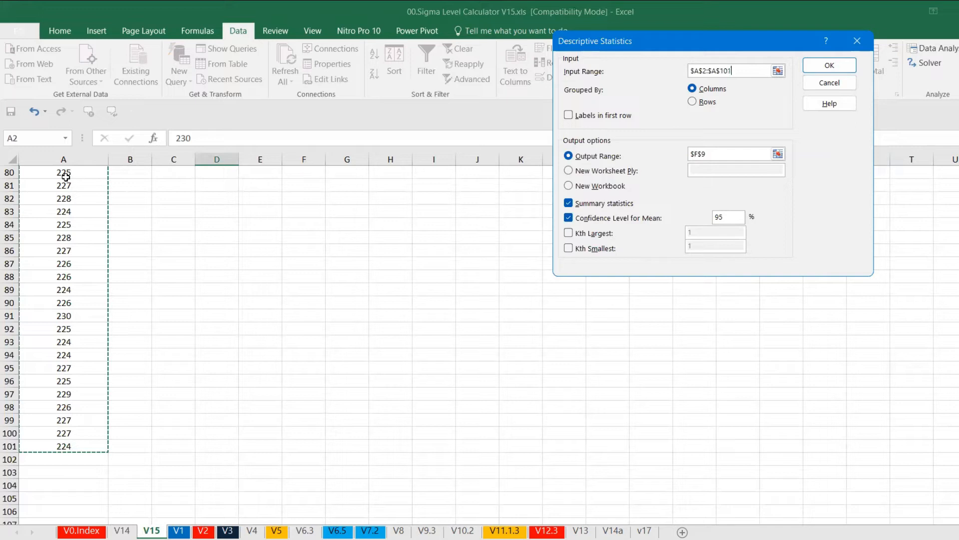
left_click(698, 156)
left_click(831, 66)
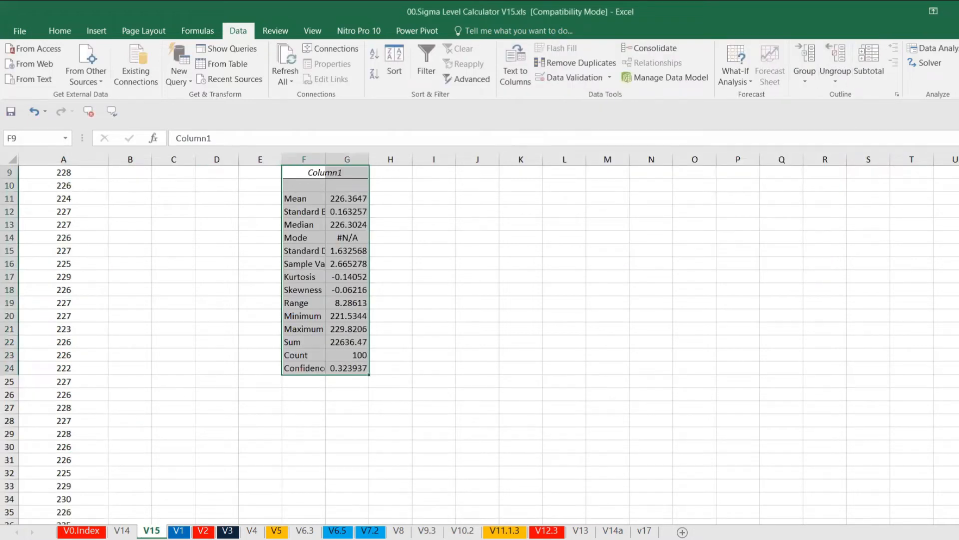
- Fit column G to its values and widen column F for the statistics labels
scroll(856, 180, "up", 3)
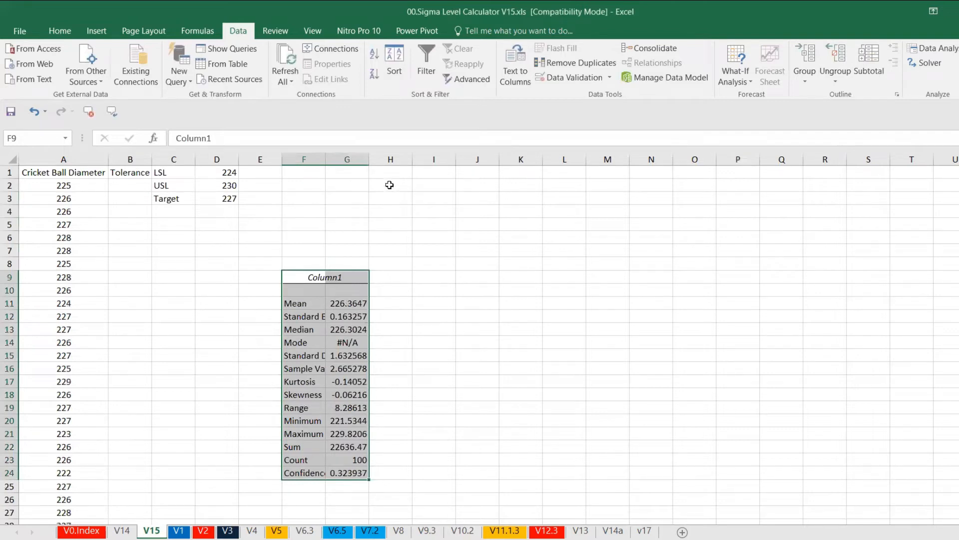
double_click(370, 159)
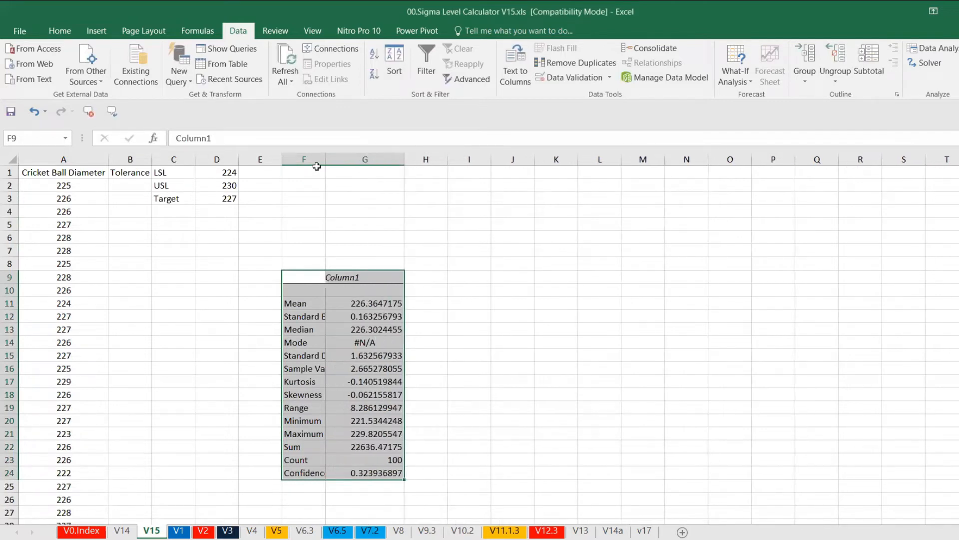
left_click_drag(325, 159, 355, 159)
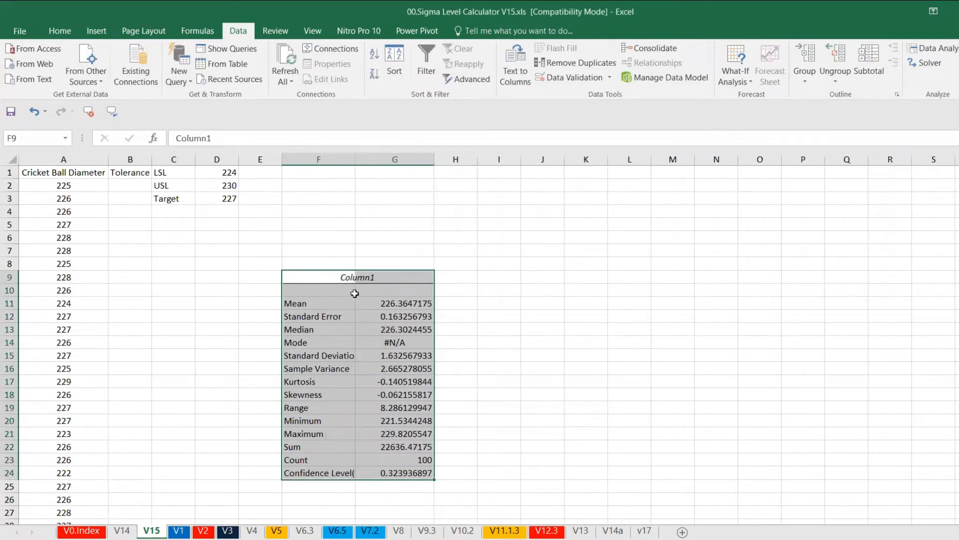
- Format the statistics values in G11:G24 to two decimal places and widen column F to fit the Confidence Level(95.0%) label
left_click(389, 303)
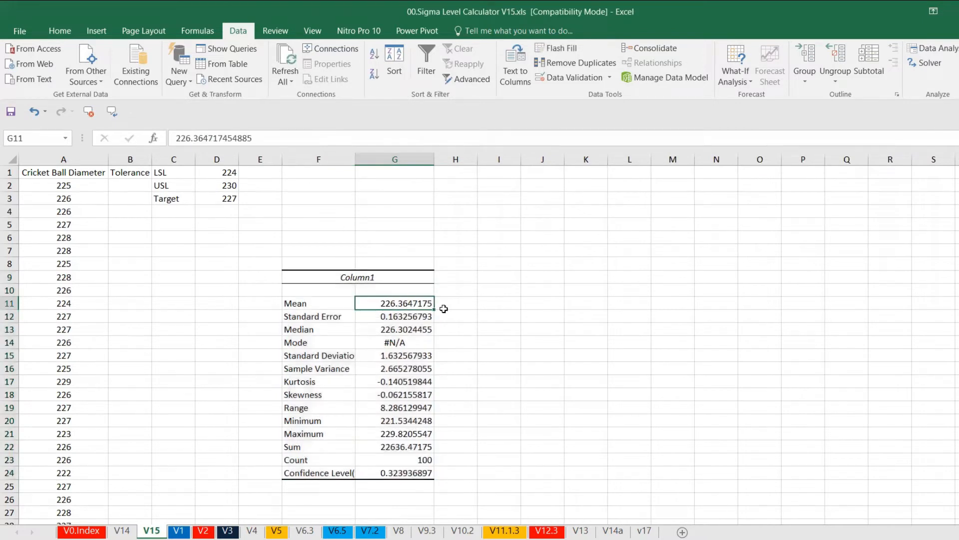
left_click_drag(417, 303, 417, 471)
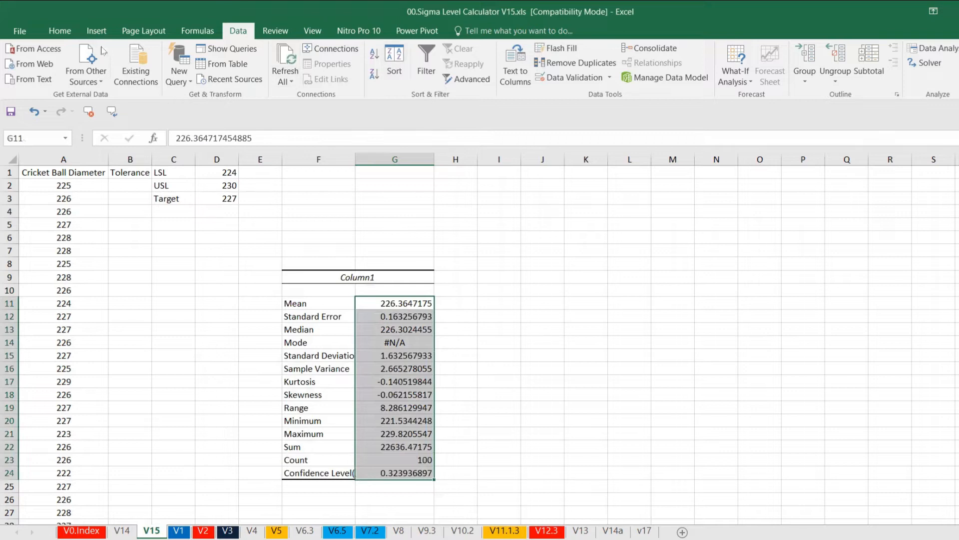
left_click(59, 30)
left_click(476, 75)
left_click(475, 75)
left_click(475, 75)
left_click(476, 75)
left_click(475, 75)
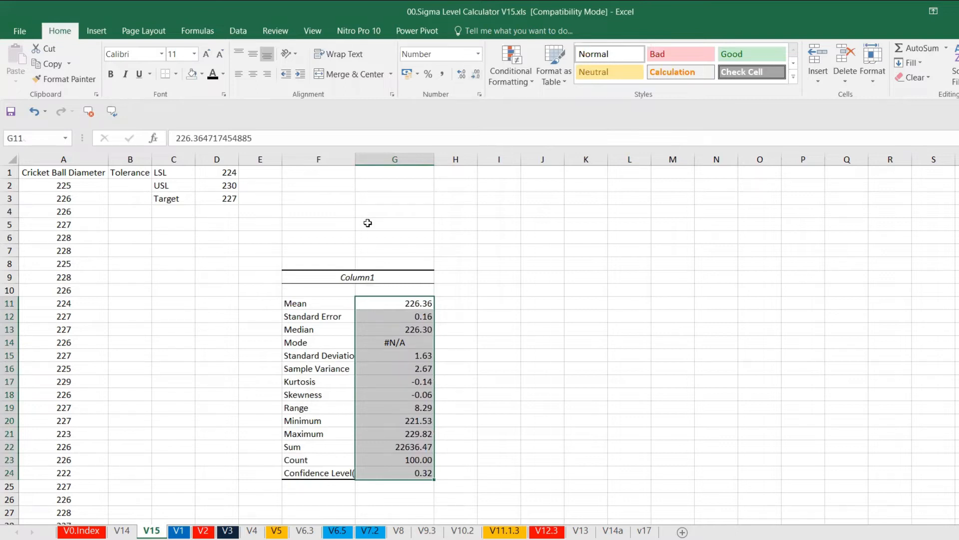
left_click_drag(355, 165, 382, 165)
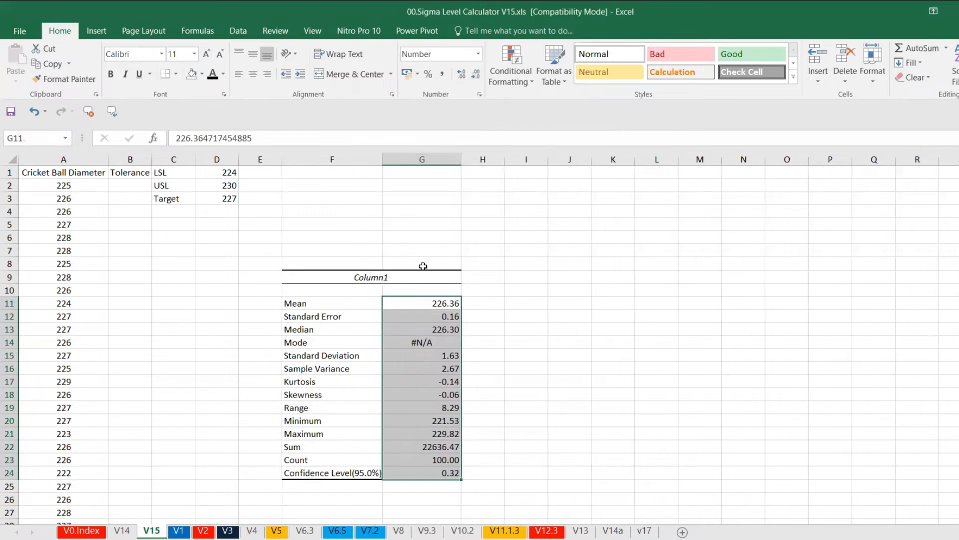
- Check the standard error and median results and clear the #N/A value next to Mode
left_click(432, 318)
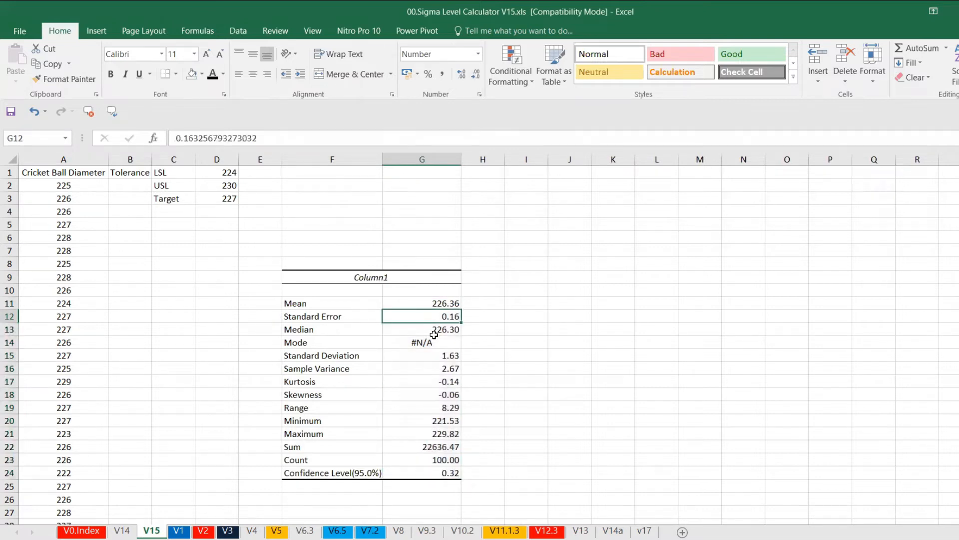
left_click(433, 334)
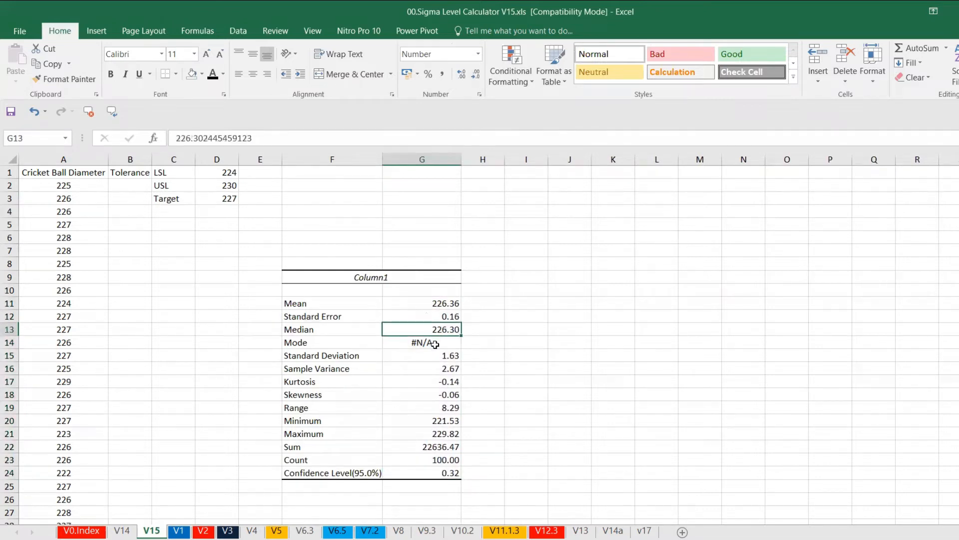
left_click(434, 345)
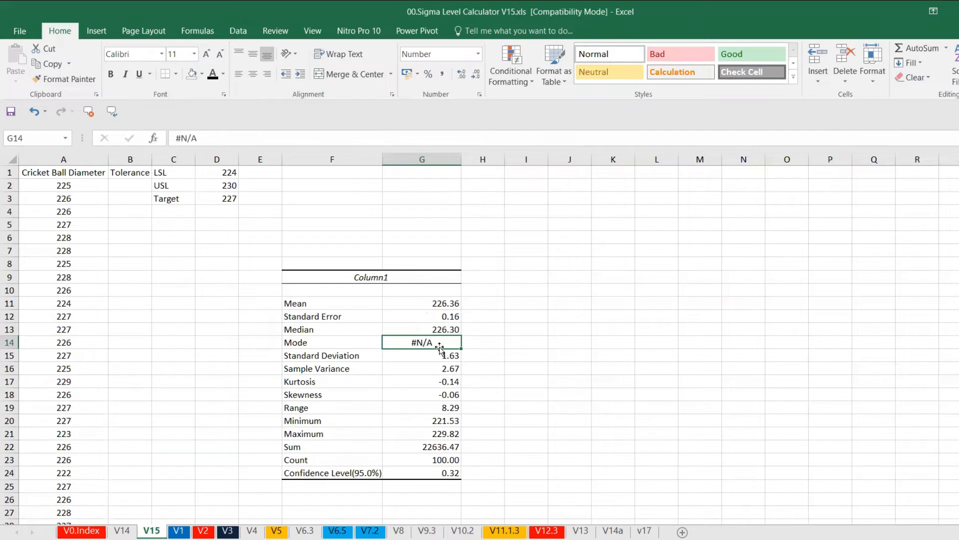
key("Delete")
left_click(448, 355)
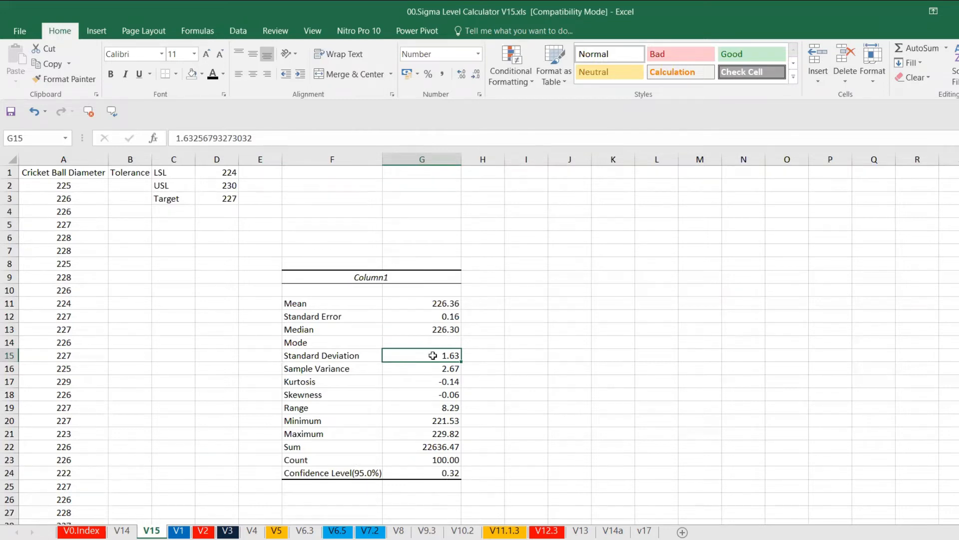
- Switch to the untitled Minitab project with the Cricket Balls worksheet and show its diameter data from the first row
mouse_move(671, 537)
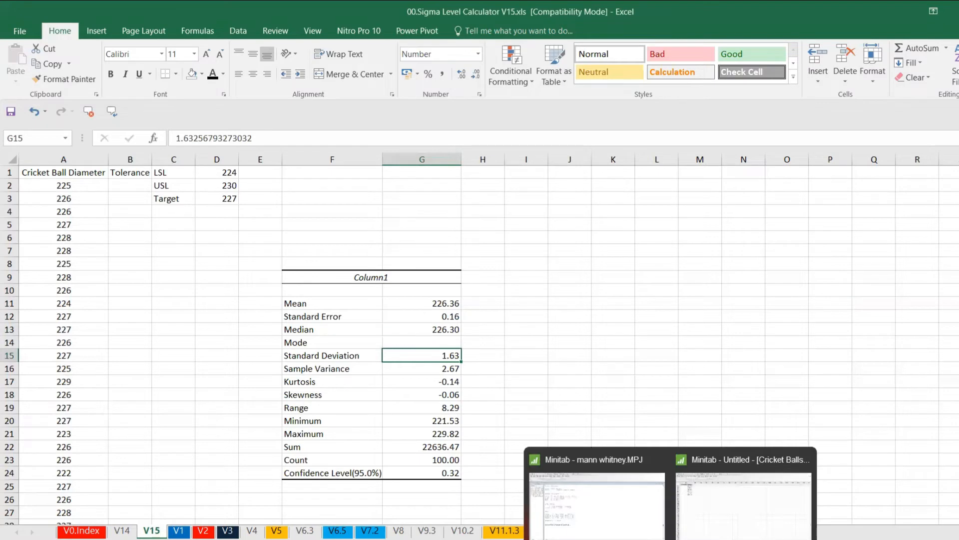
left_click(690, 475)
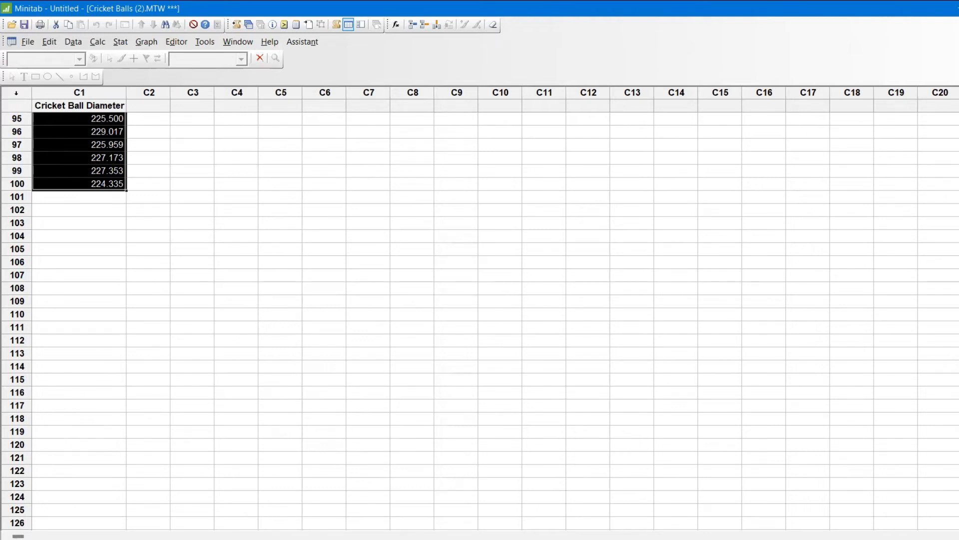
scroll(480, 320, "up", 20)
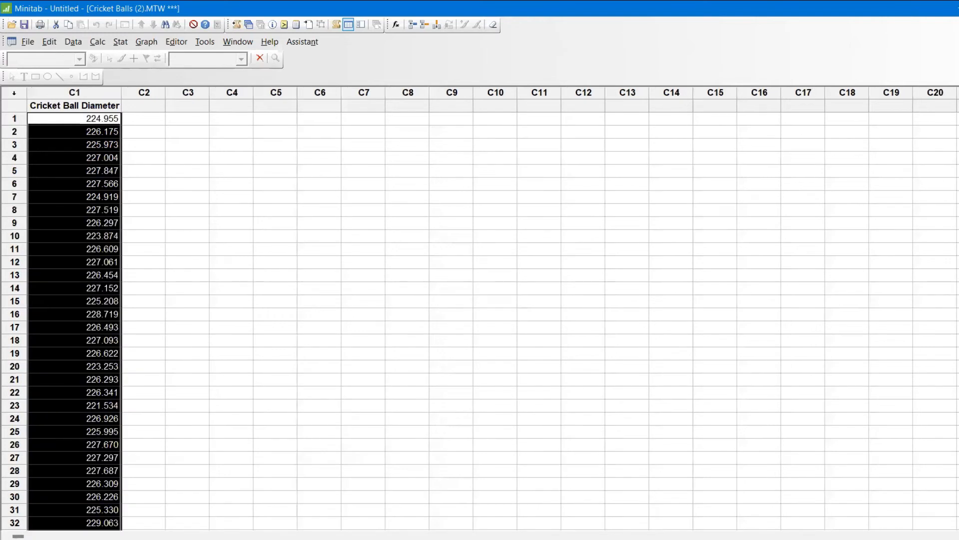
- Format the Cricket Ball Diameter column as fixed decimal with 0 decimal places
left_click(74, 120)
right_click(73, 120)
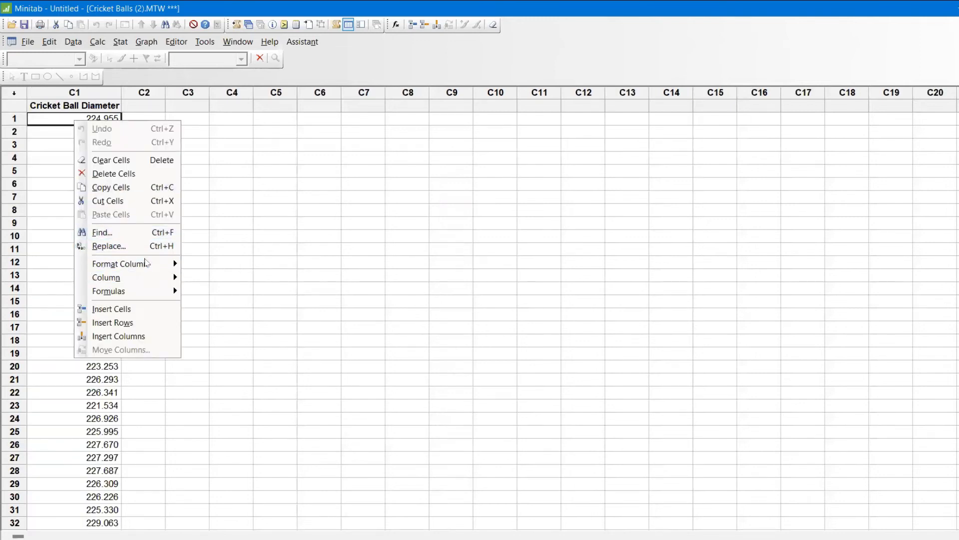
mouse_move(146, 264)
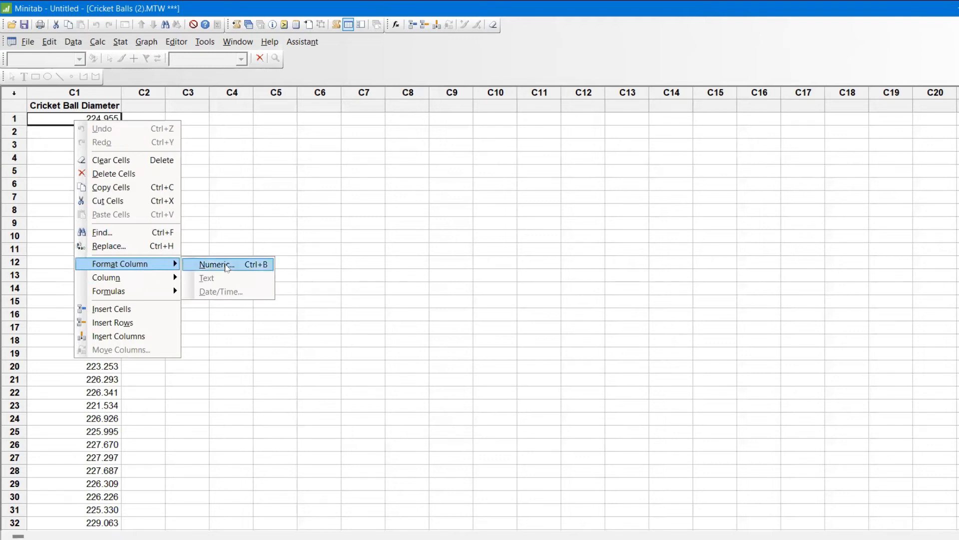
left_click(227, 267)
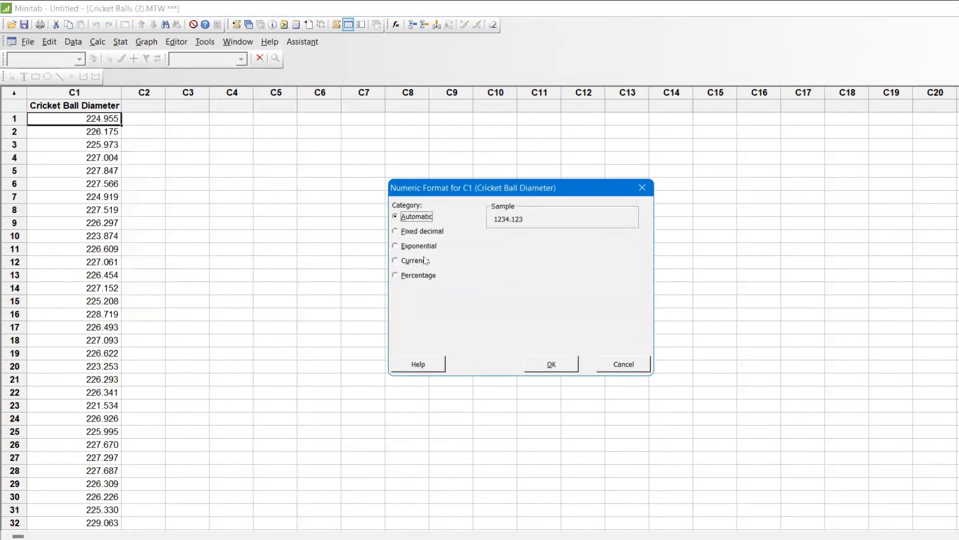
left_click(430, 233)
left_click(577, 247)
type("0")
key("Return")
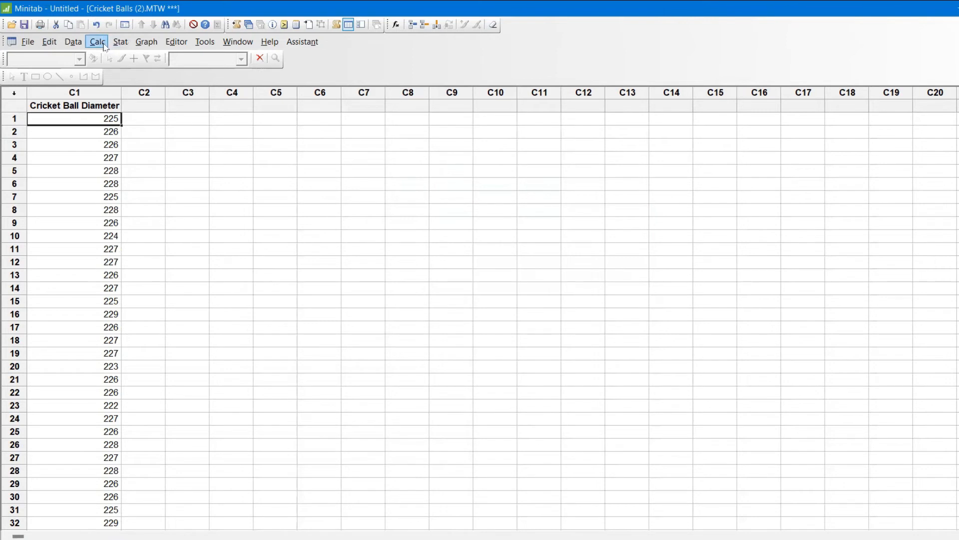
- Set up Display Descriptive Statistics with Cricket Ball Diameter as the variable and review the graph options without adding any
left_click(120, 42)
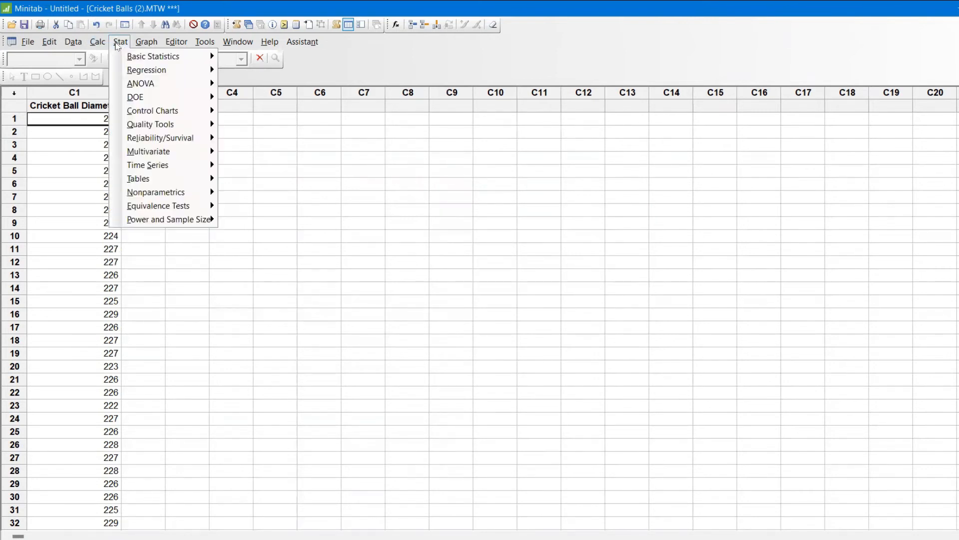
mouse_move(125, 56)
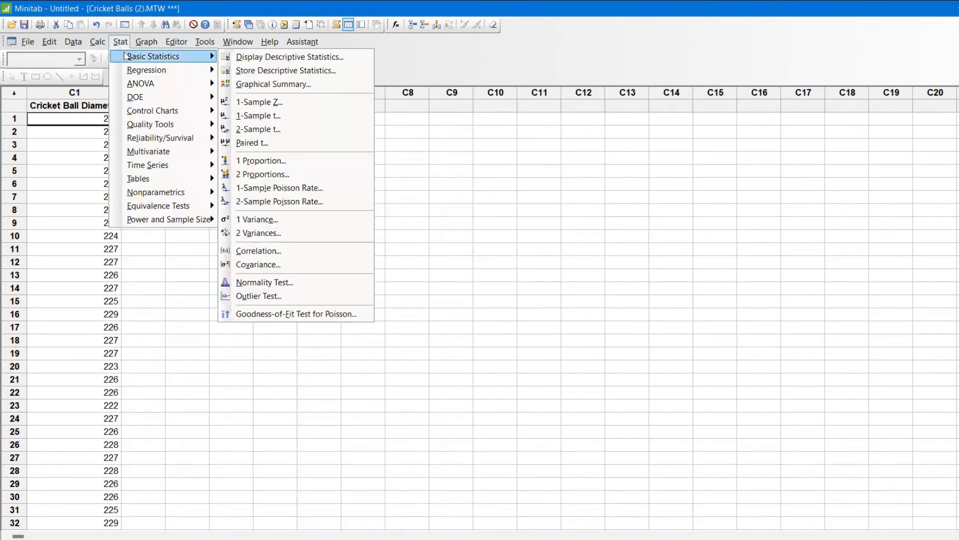
left_click(241, 60)
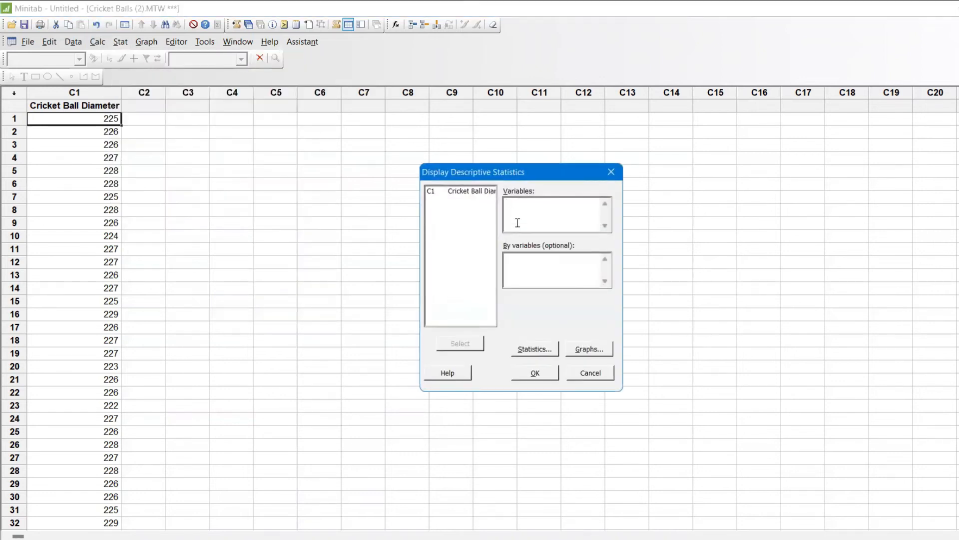
double_click(465, 193)
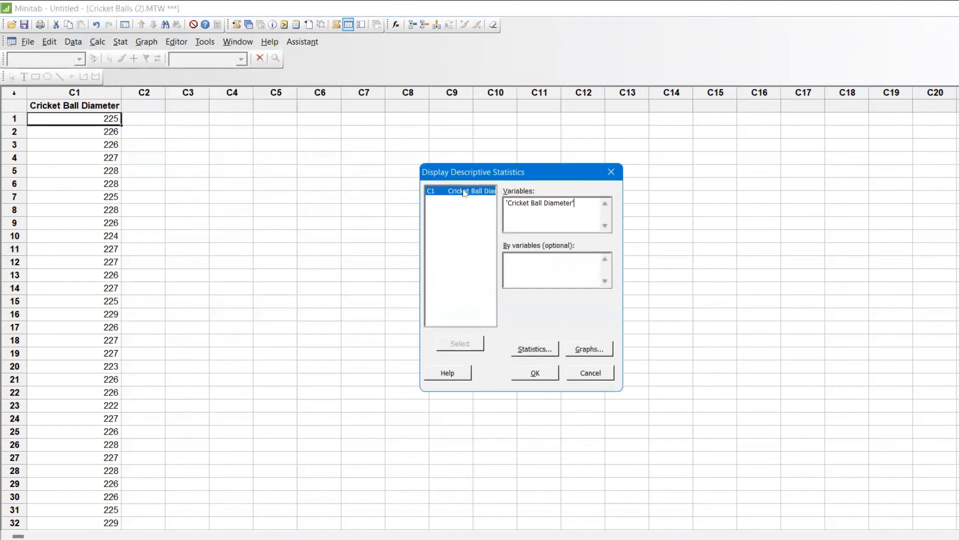
left_click(587, 348)
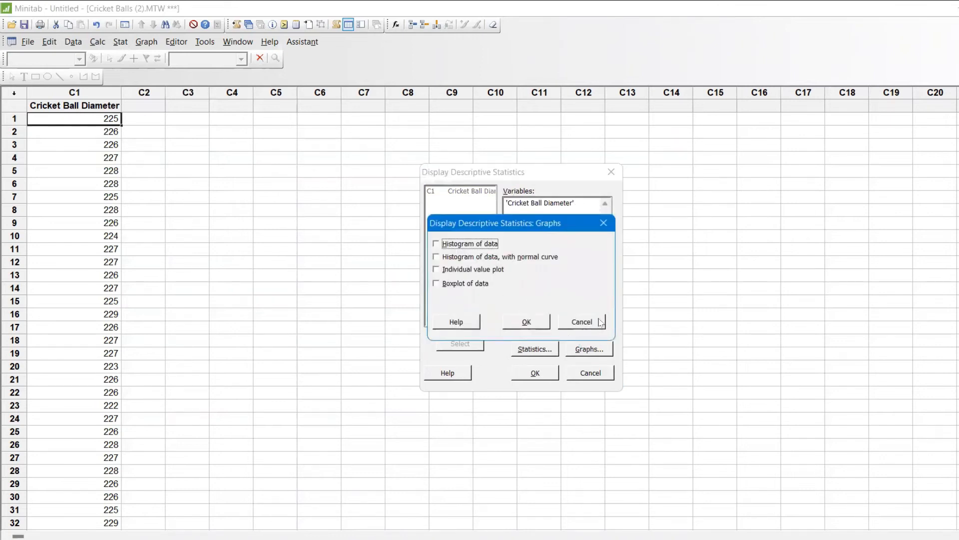
left_click(597, 321)
- Include sum and range, exclude N nonmissing and the first and third quartiles, and generate the descriptive statistics
left_click(549, 349)
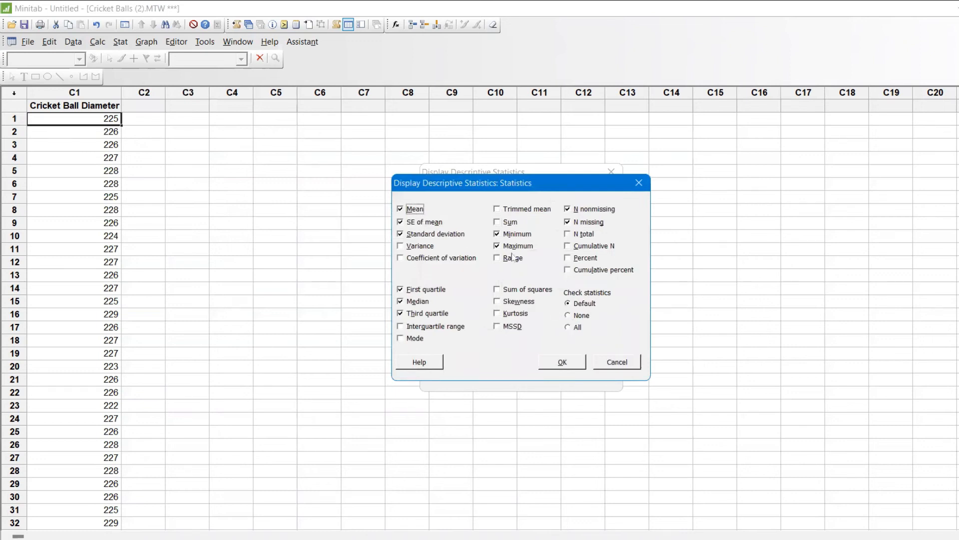
left_click(506, 225)
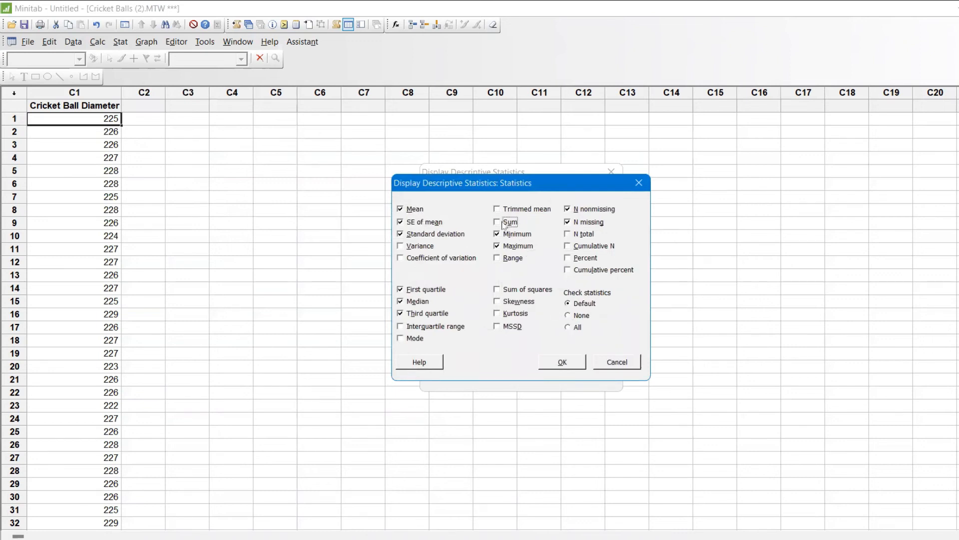
left_click(573, 210)
left_click(401, 290)
left_click(401, 314)
left_click(501, 258)
left_click(565, 361)
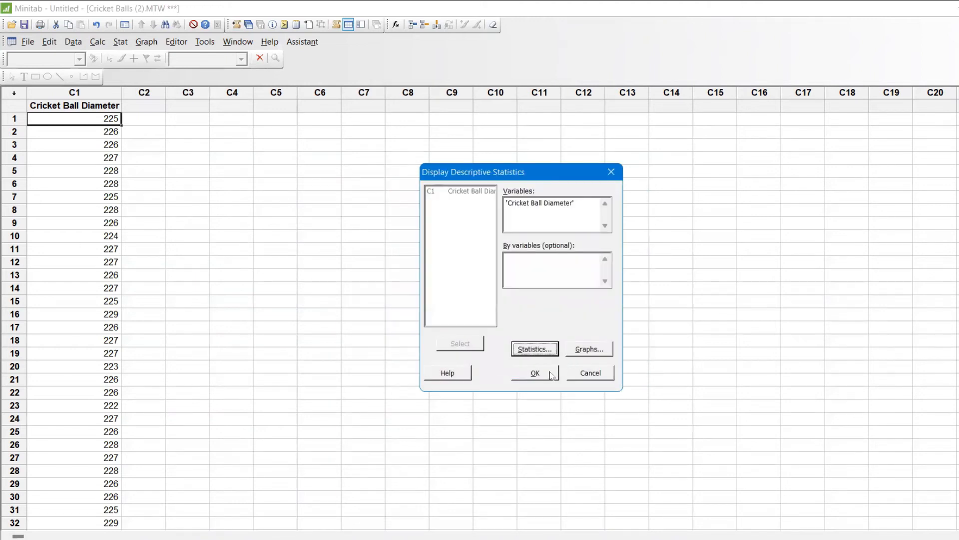
left_click(551, 375)
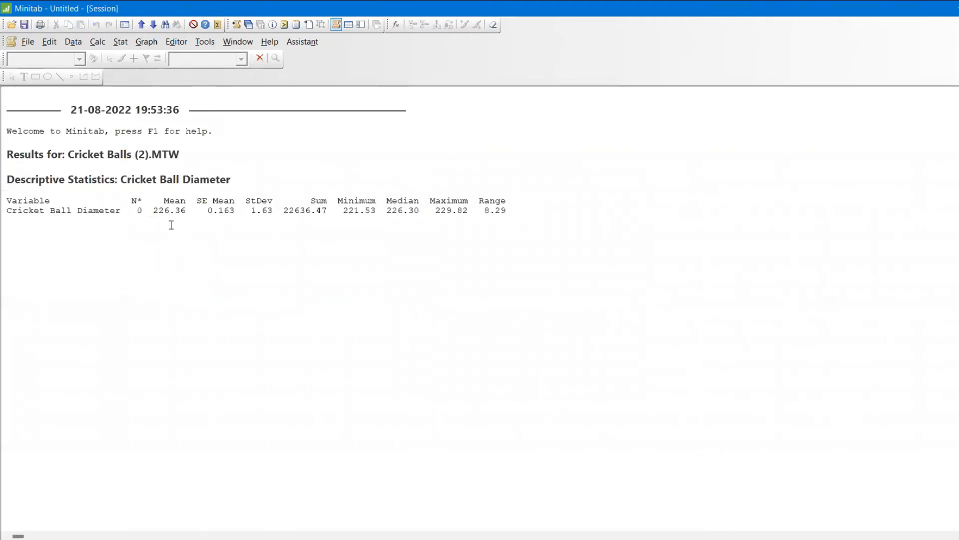
- Switch between Excel and Minitab to compare the mean, standard error, standard deviation and sum of the ball diameters
key("alt+Tab")
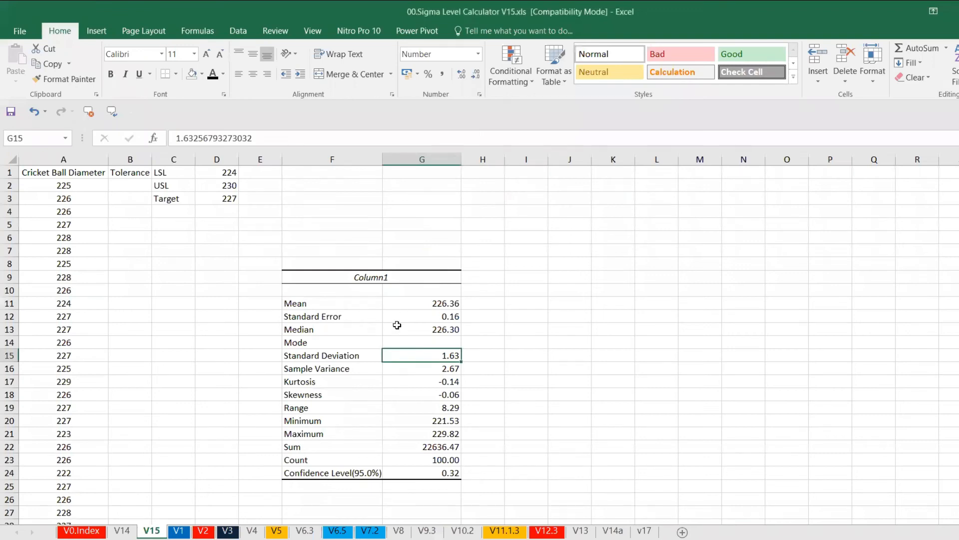
key("alt+Tab")
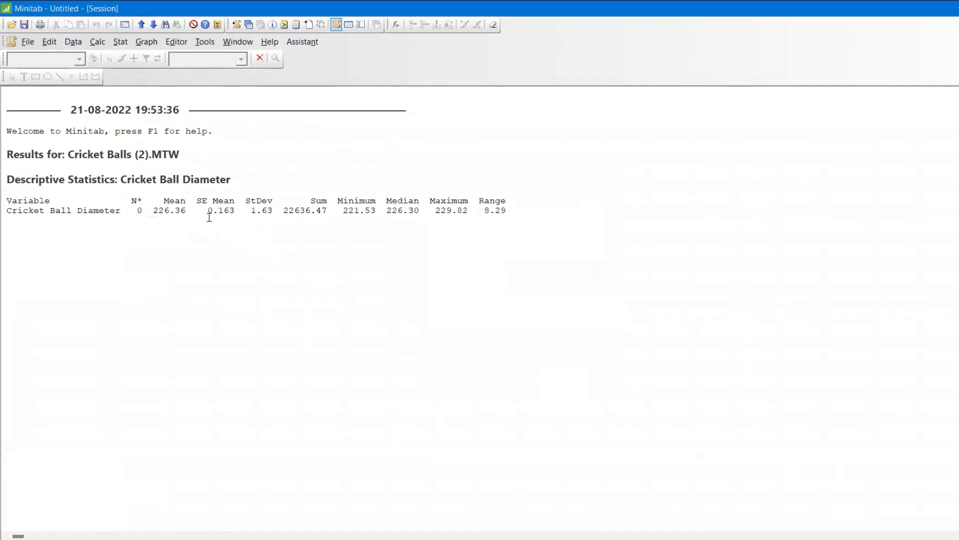
key("alt+Tab")
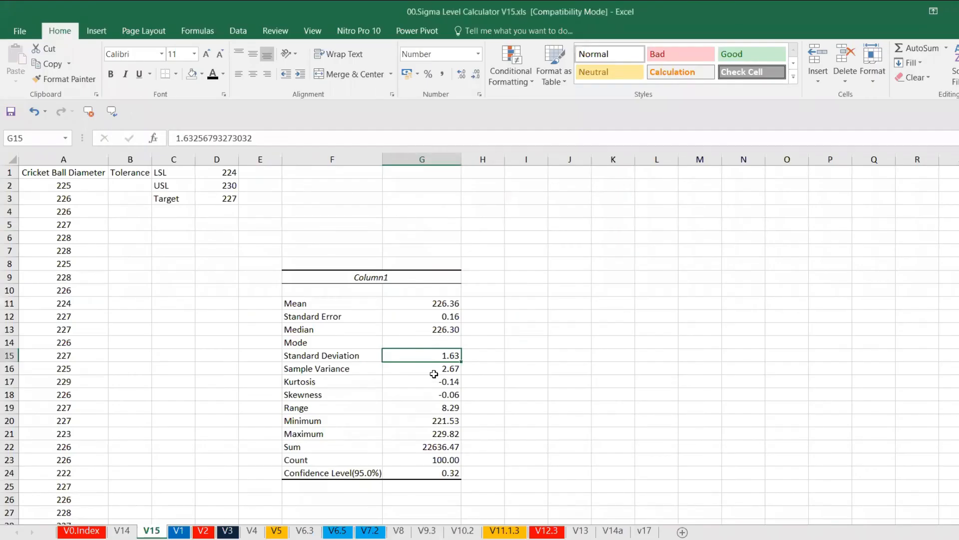
key("alt+Tab")
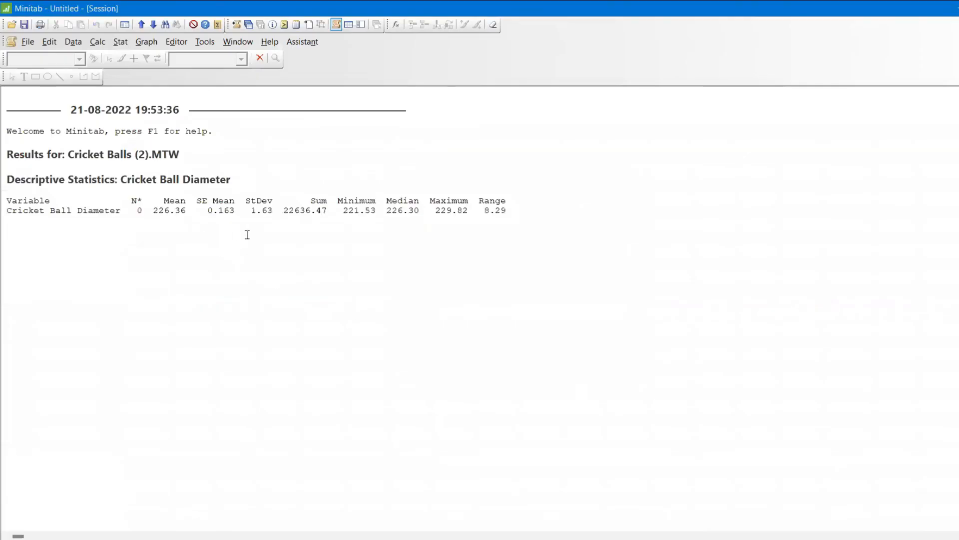
key("alt+Tab")
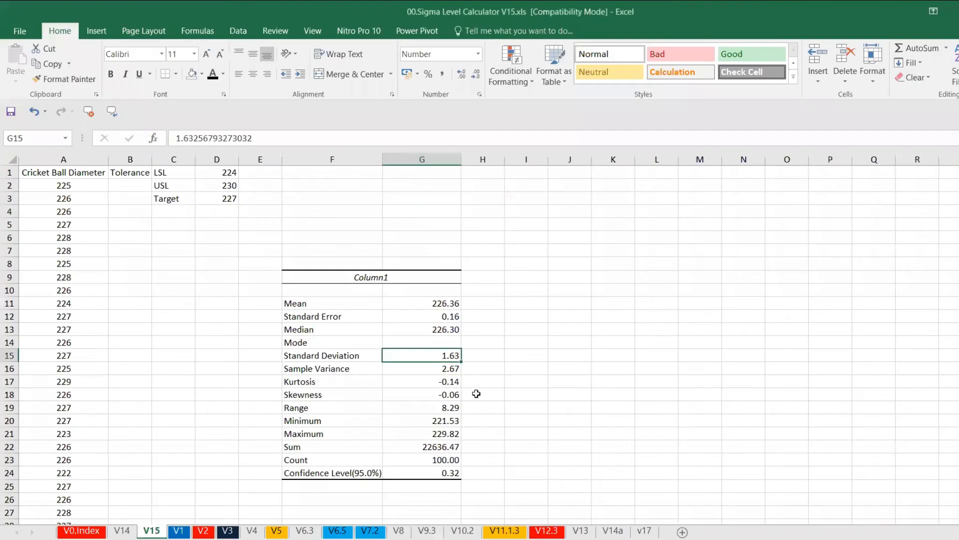
left_click(448, 448)
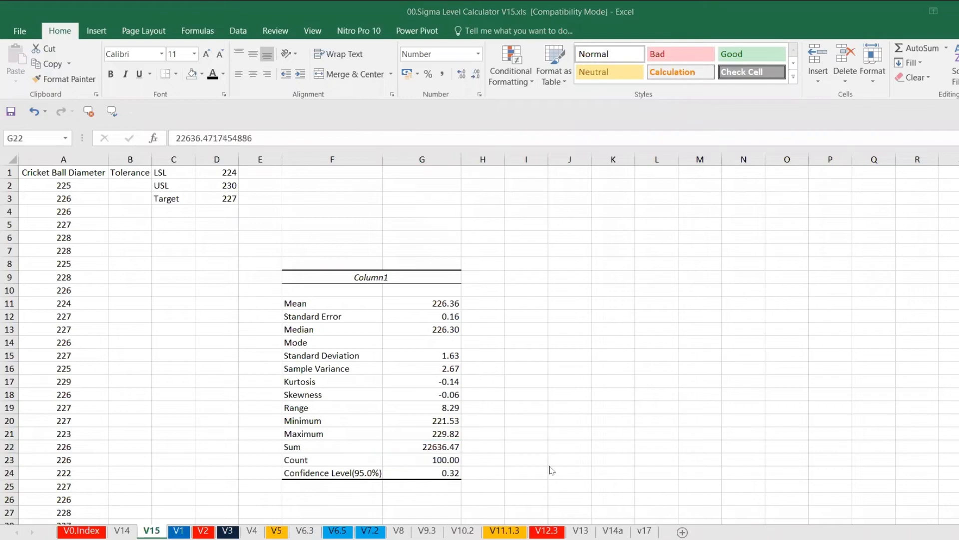
key("alt+Tab")
key("alt+Tab")
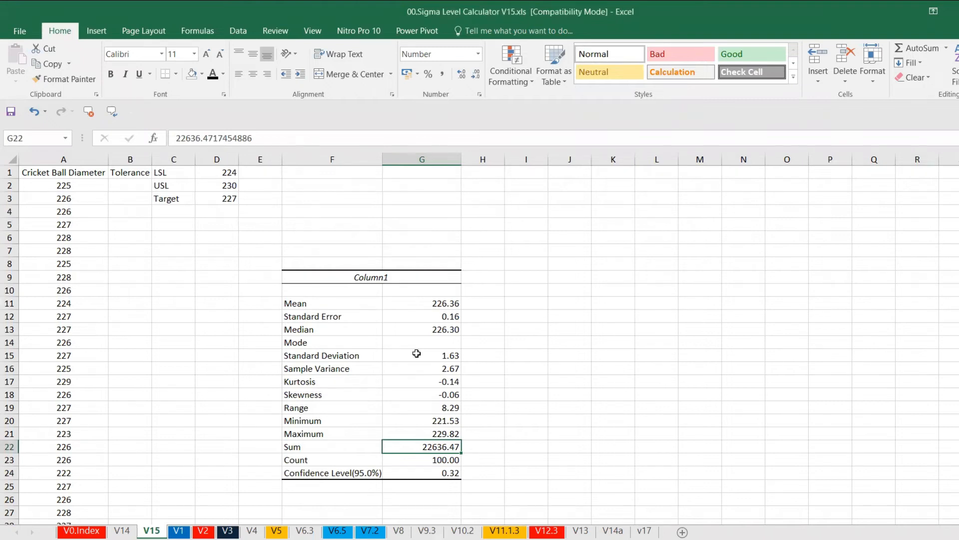
- Replace the statistics table heading in F9 with "Descriptive Statistics for cricket Balls" and make it bold
left_click(386, 275)
left_click(325, 276)
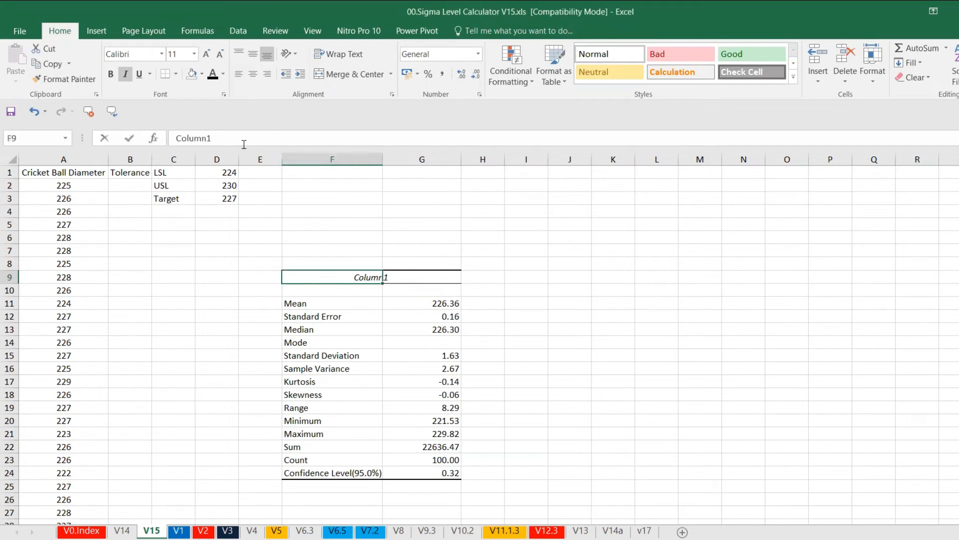
left_click(239, 133)
key("BackSpace")
key("BackSpace")
key("BackSpace")
key("BackSpace")
key("BackSpace")
key("BackSpace")
type("Des")
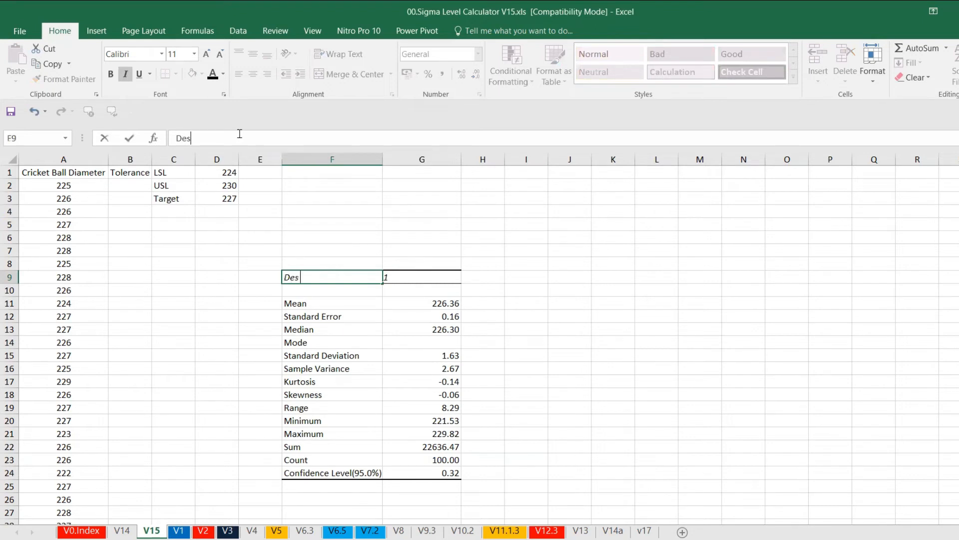
type("criptive Sta")
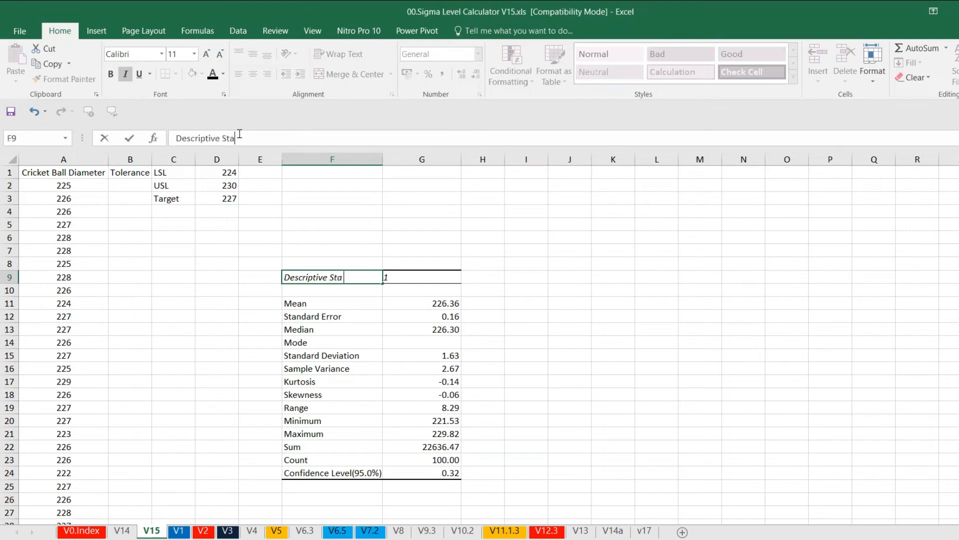
type("tistics for cri")
type("et Balls")
key("Return")
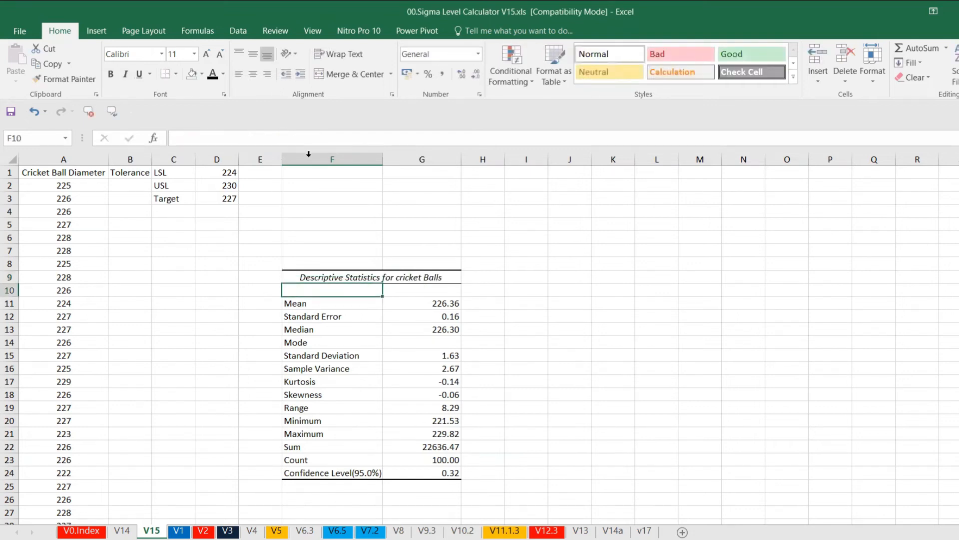
left_click(360, 273)
key("ctrl+b")
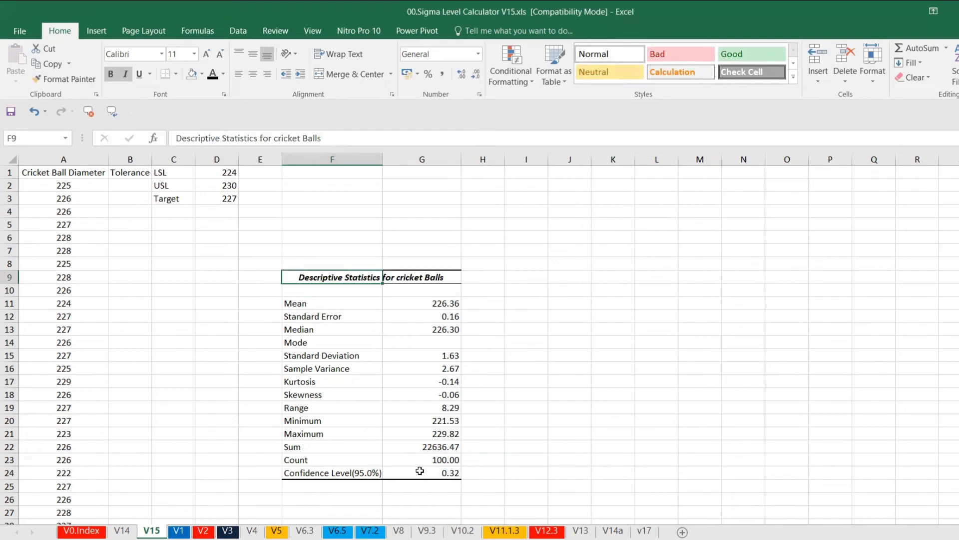
- Check the titled Excel statistics table against the Minitab session output and return to the Excel sheet
key("alt+Tab")
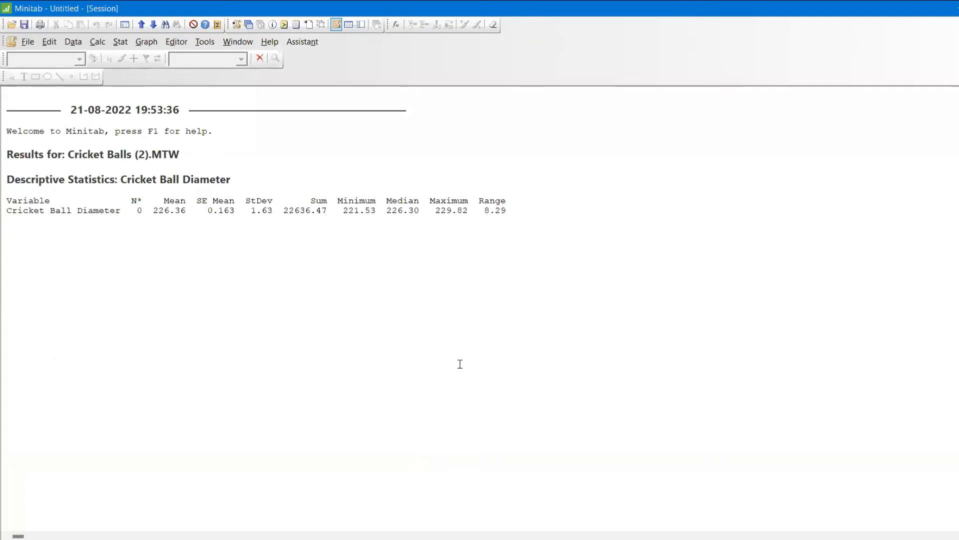
key("alt+Tab")
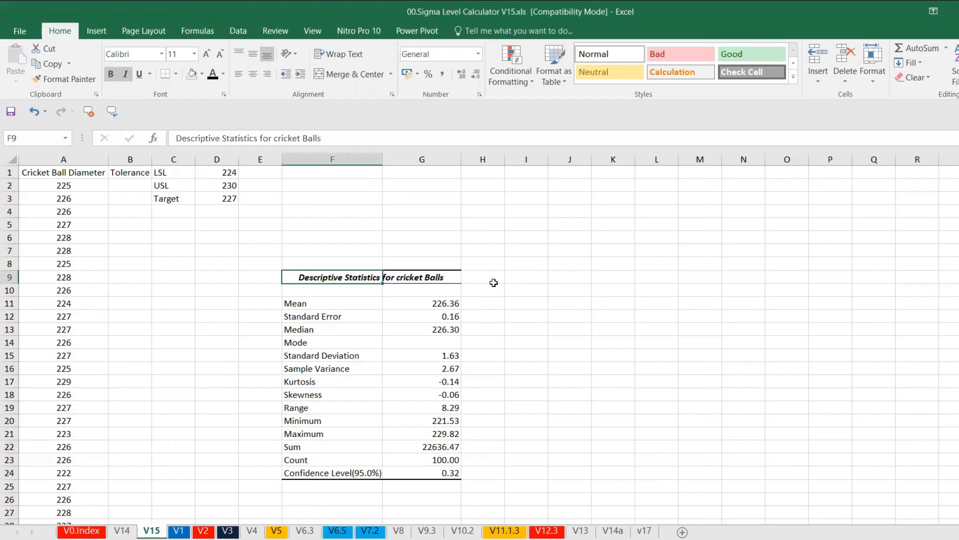
left_click(511, 288)
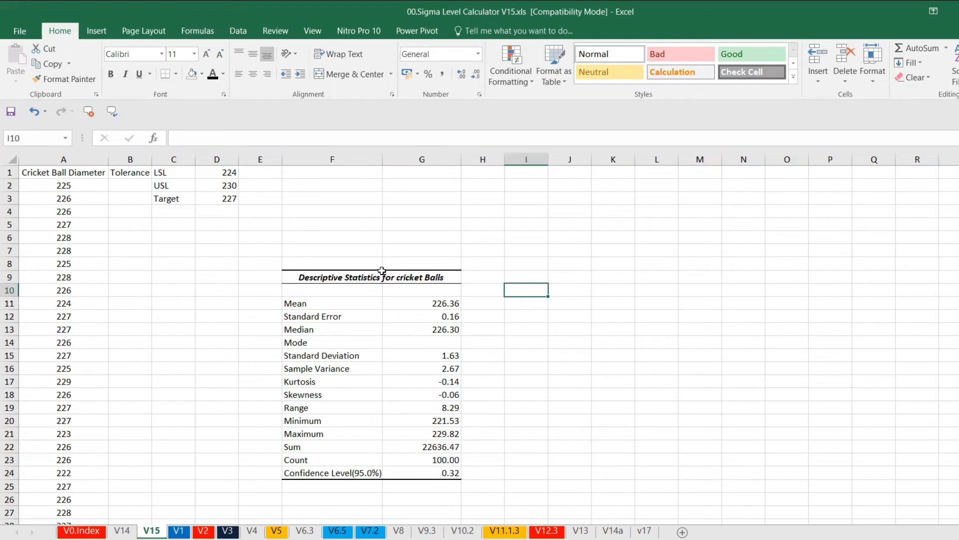
key("alt+Tab")
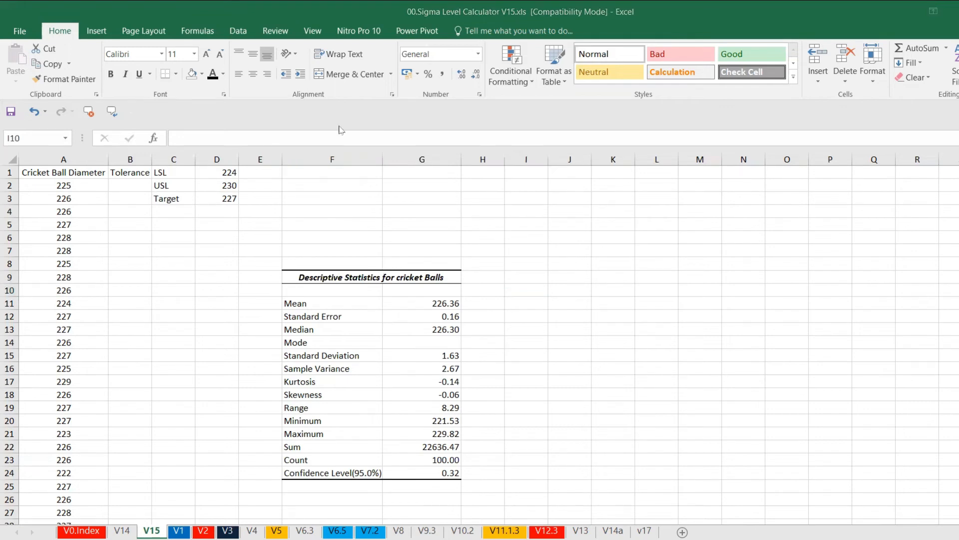
key("alt+Tab")
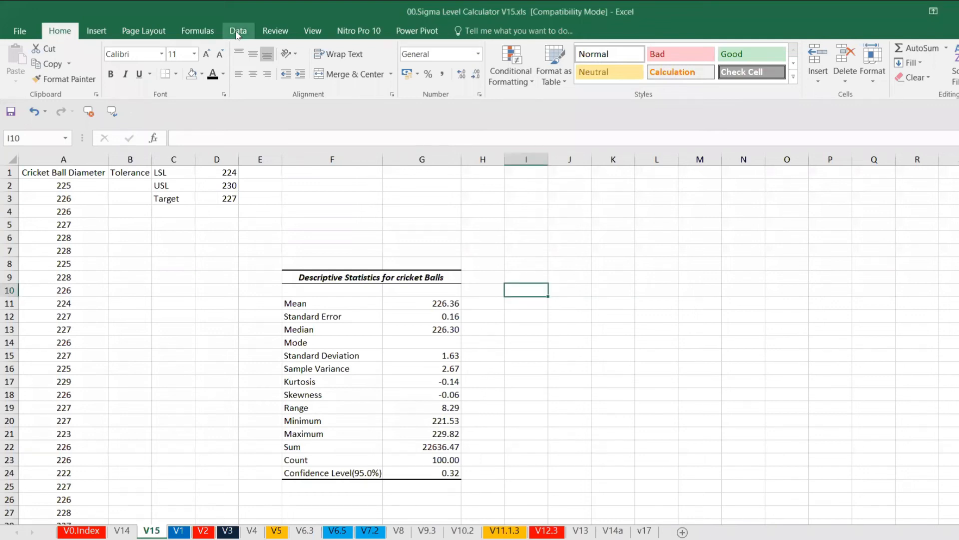
- Start the Histogram analysis tool and set its input range to the ball diameters in A2:A101
left_click(238, 32)
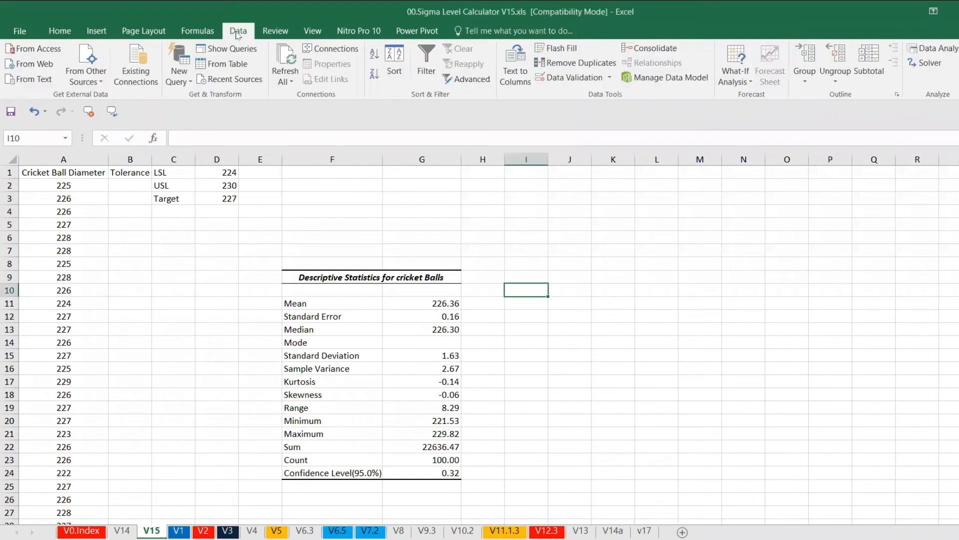
left_click(927, 49)
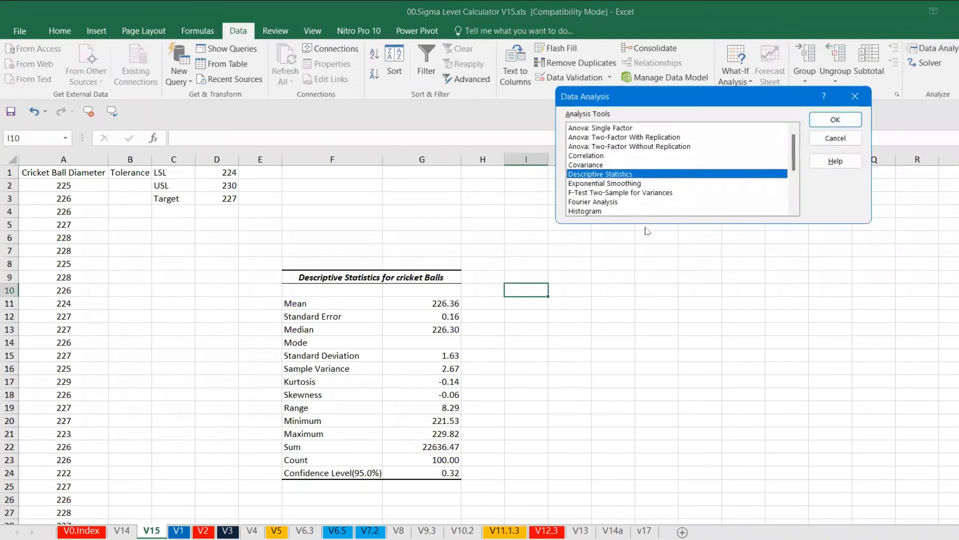
left_click(613, 211)
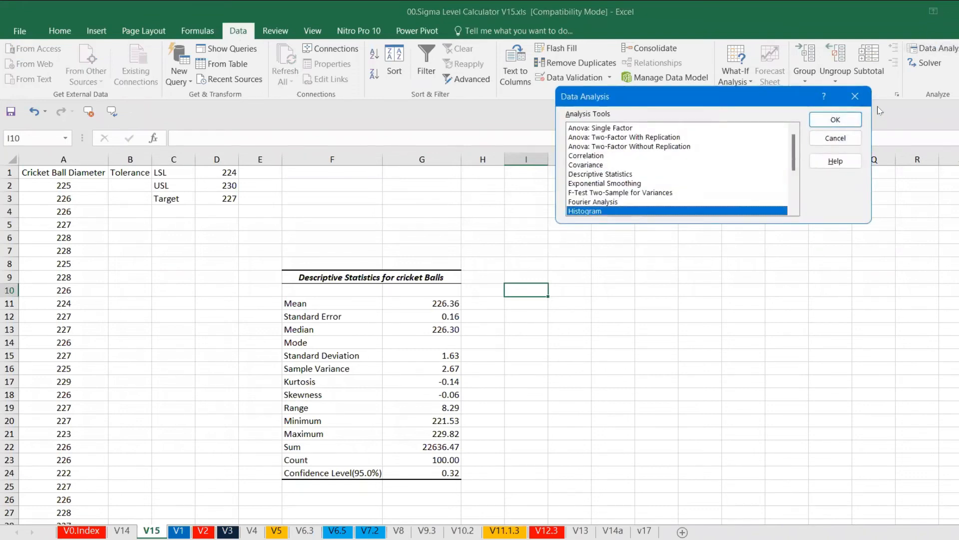
left_click(845, 122)
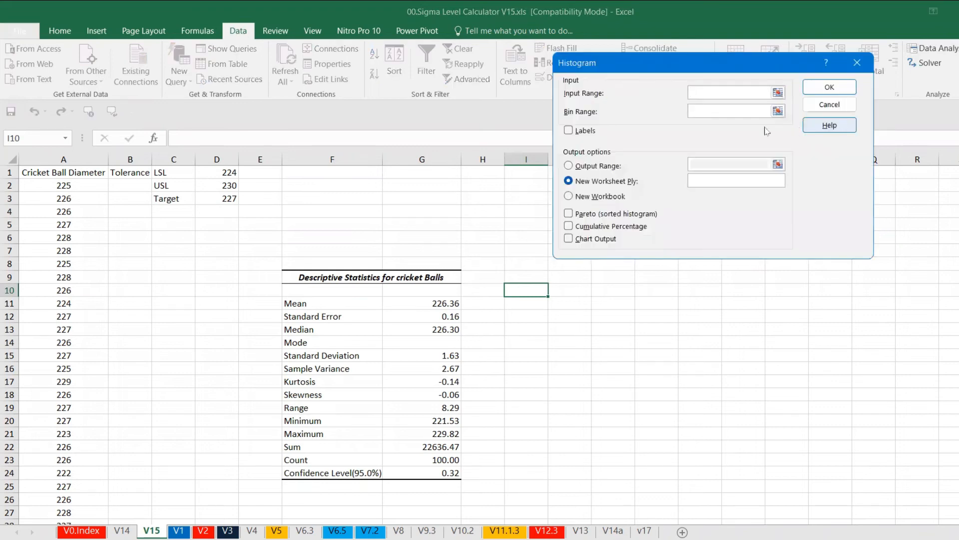
left_click(778, 94)
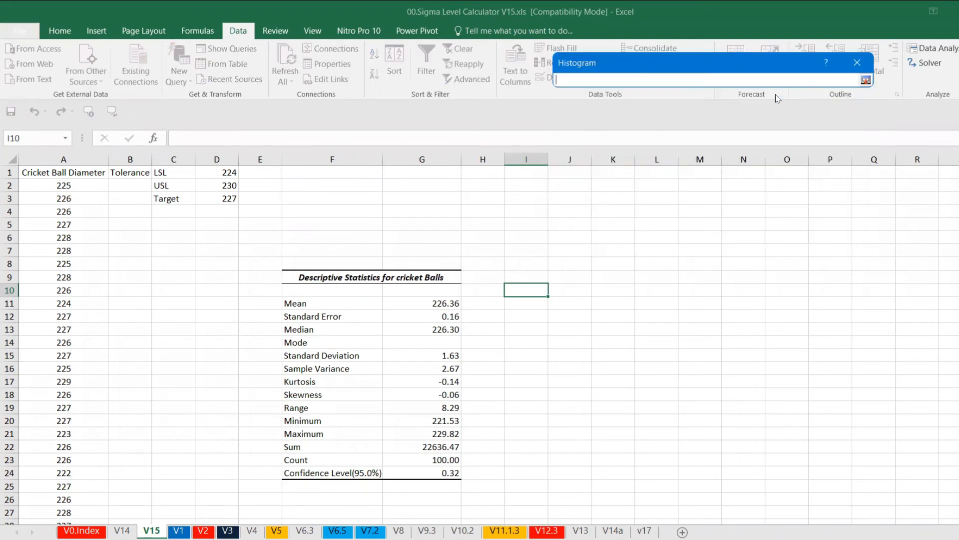
left_click(64, 185)
mouse_move(64, 184)
left_mouse_down()
mouse_move(64, 517)
mouse_move(64, 185)
left_mouse_up()
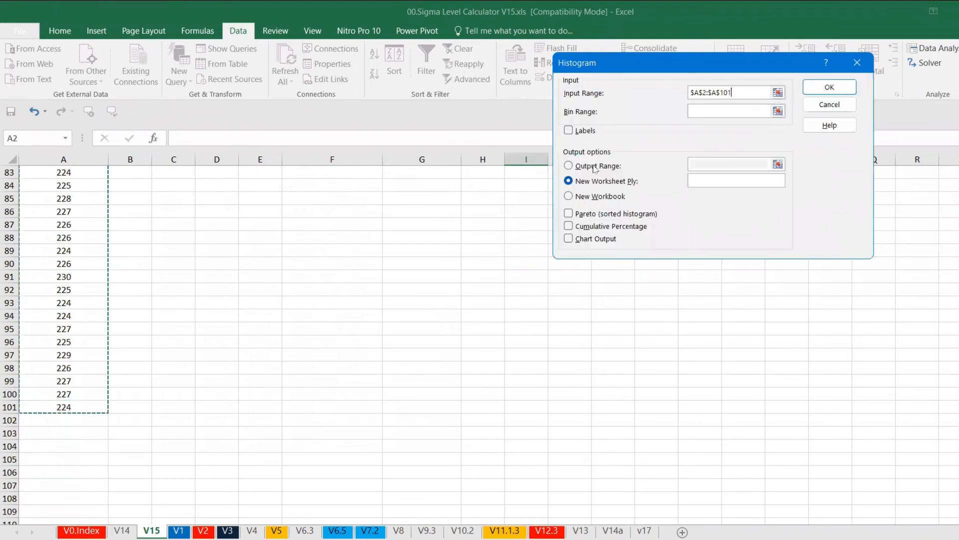
- Enable Labels for the histogram and set its output range to cell I9
left_click(569, 130)
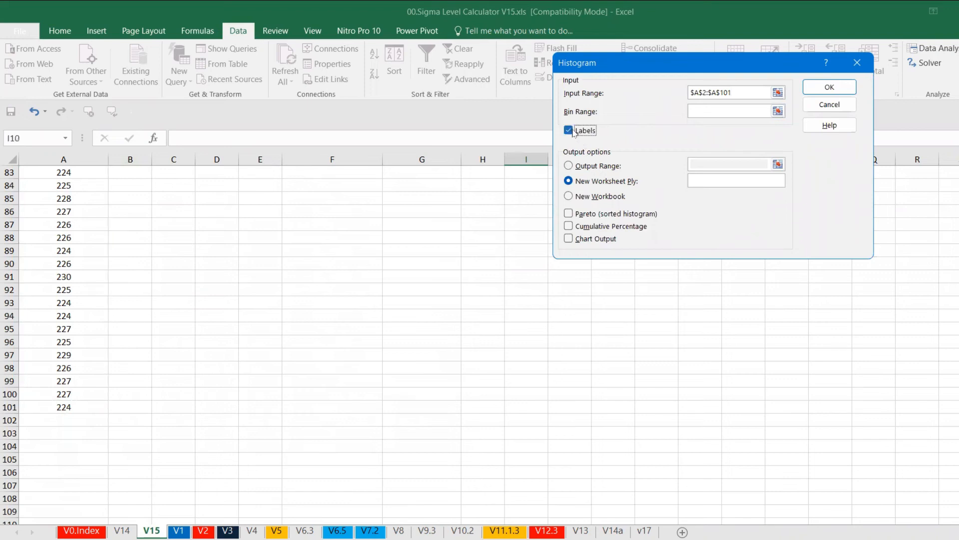
left_click(601, 165)
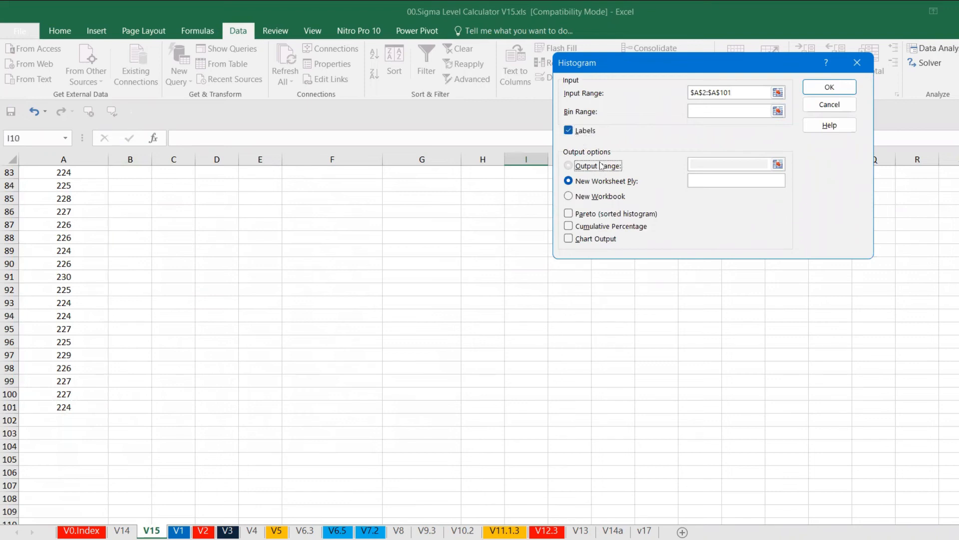
left_click(774, 161)
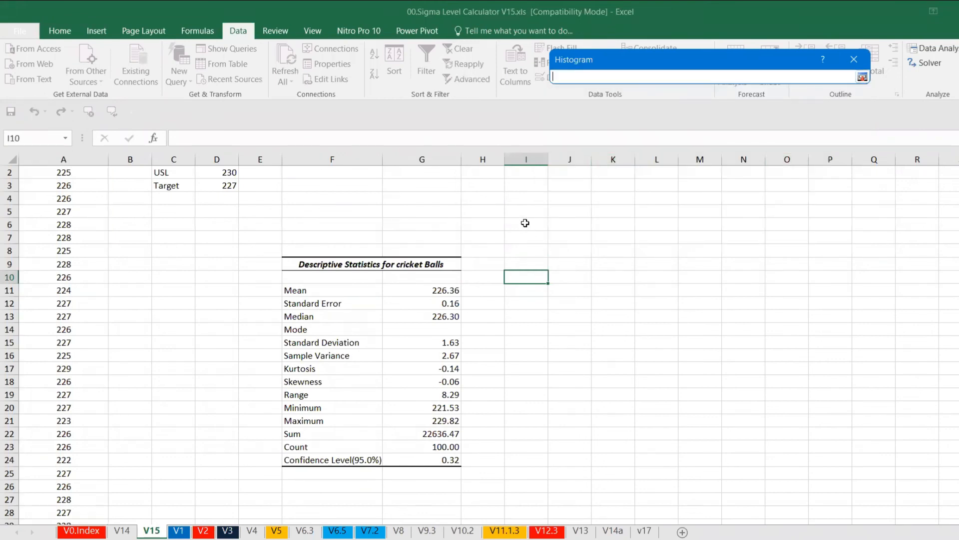
left_click(538, 261)
key("Return")
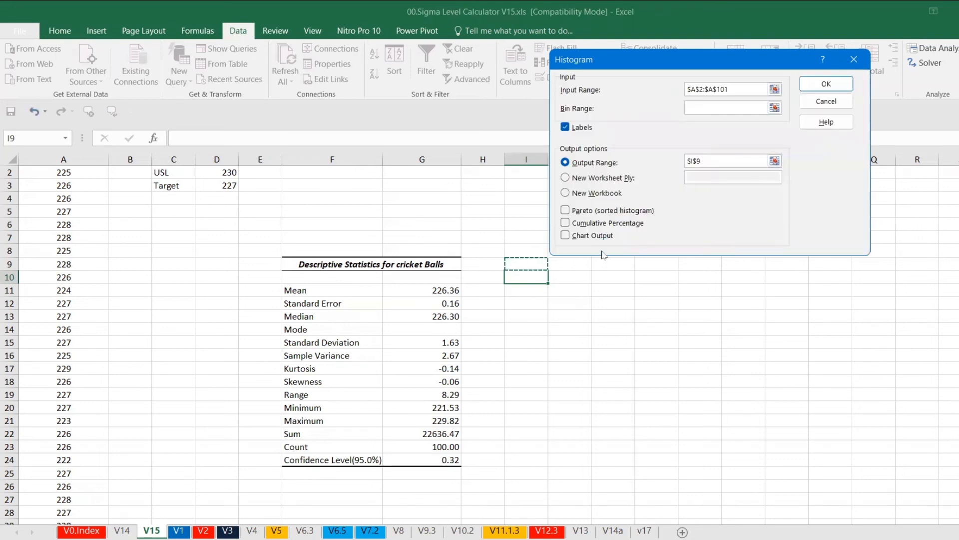
- Include chart output, cumulative percentage and Pareto (sorted histogram), and generate the histogram
left_click(581, 240)
left_click(573, 225)
left_click(566, 211)
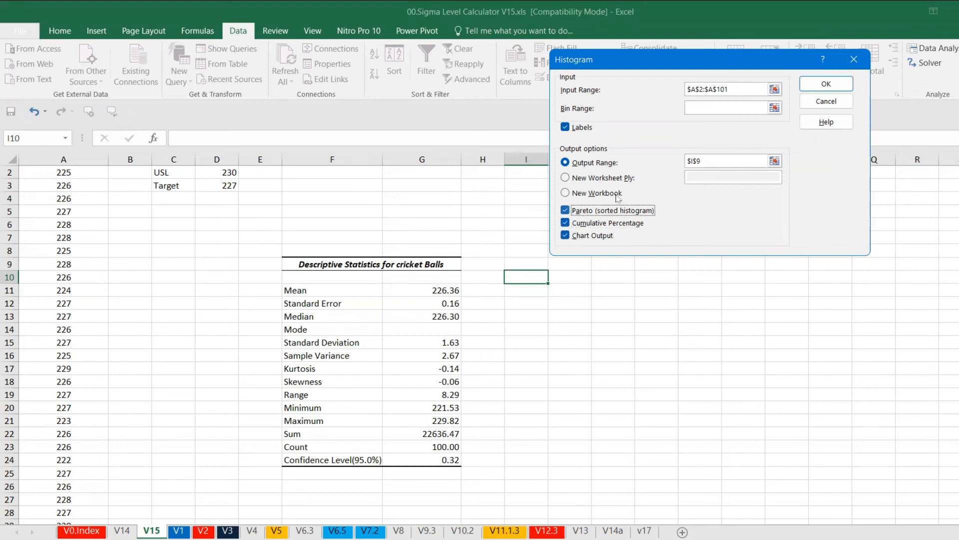
left_click(837, 83)
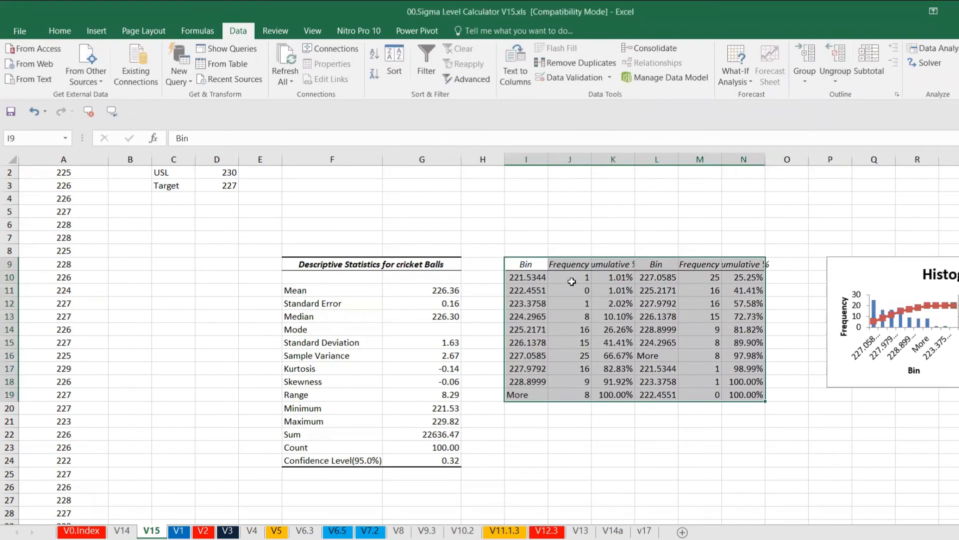
- Move the histogram chart so it starts in column M and enlarge it to span about rows 5 to 23
left_click_drag(888, 268, 772, 219)
left_click_drag(958, 339, 958, 448)
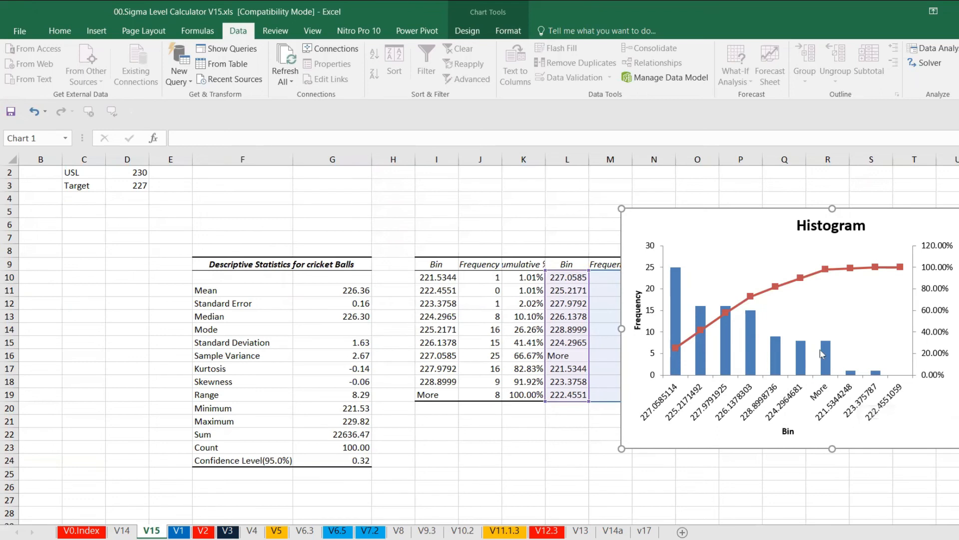
mouse_move(821, 353)
- Exclude Pareto and cumulative percentage in the Histogram tool, try generating at I9, and back out without overwriting the existing output
left_click(930, 48)
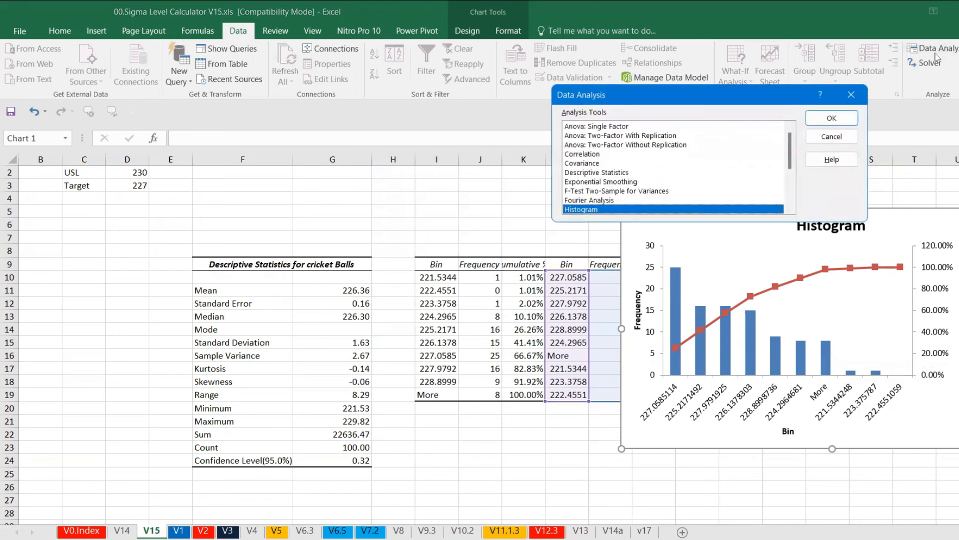
left_click(831, 118)
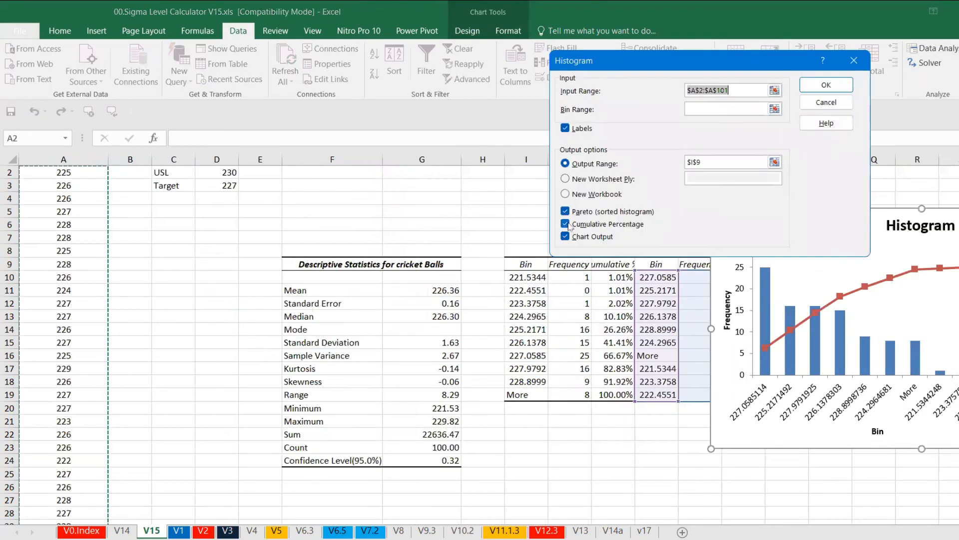
left_click(565, 224)
left_click(565, 211)
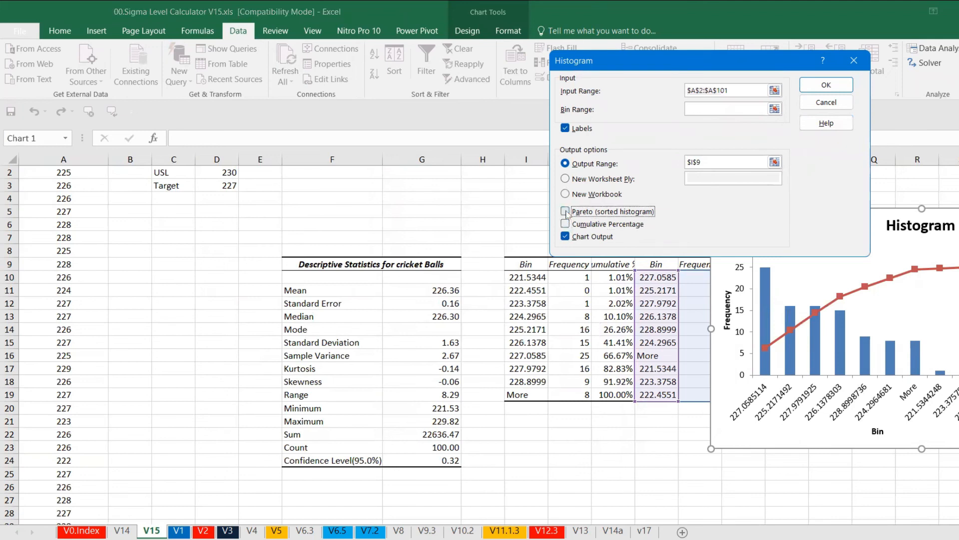
left_click(842, 84)
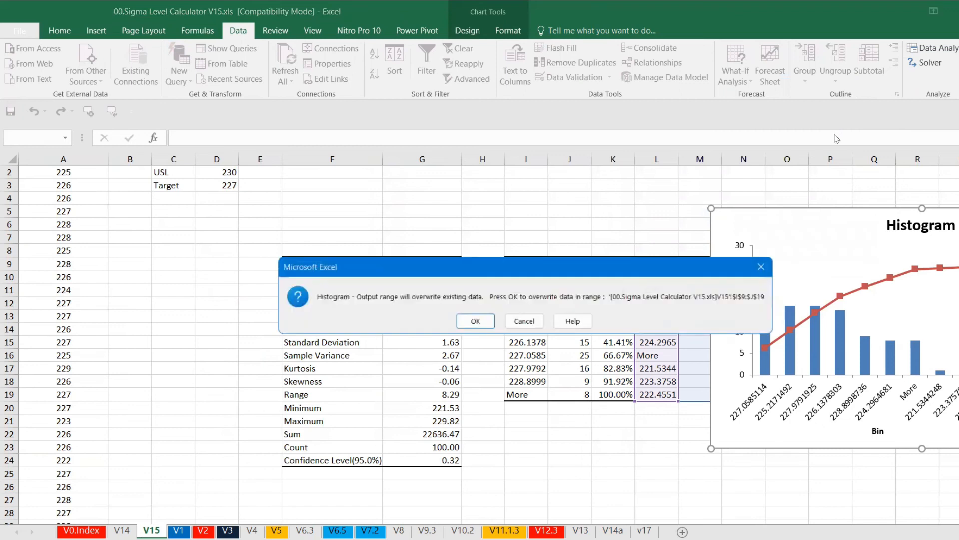
left_click(525, 321)
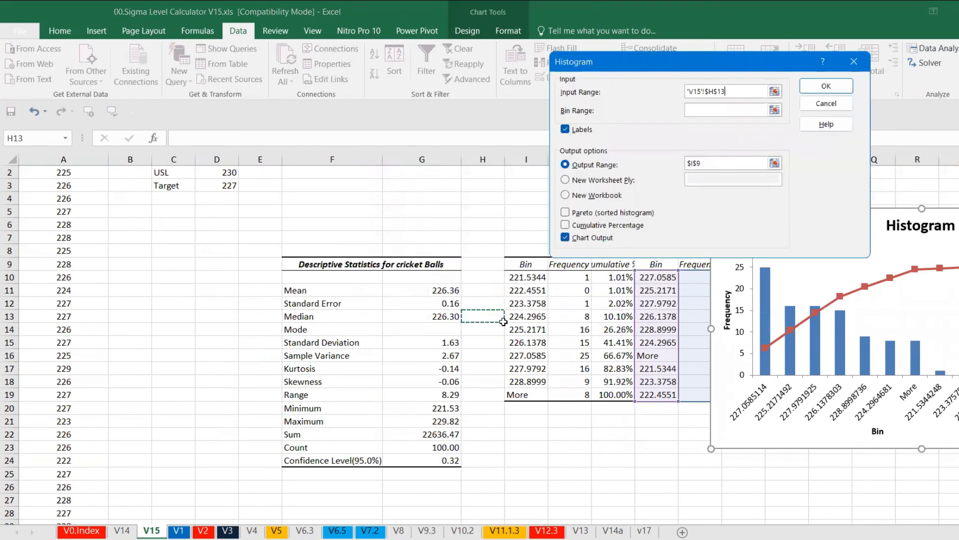
left_click(826, 103)
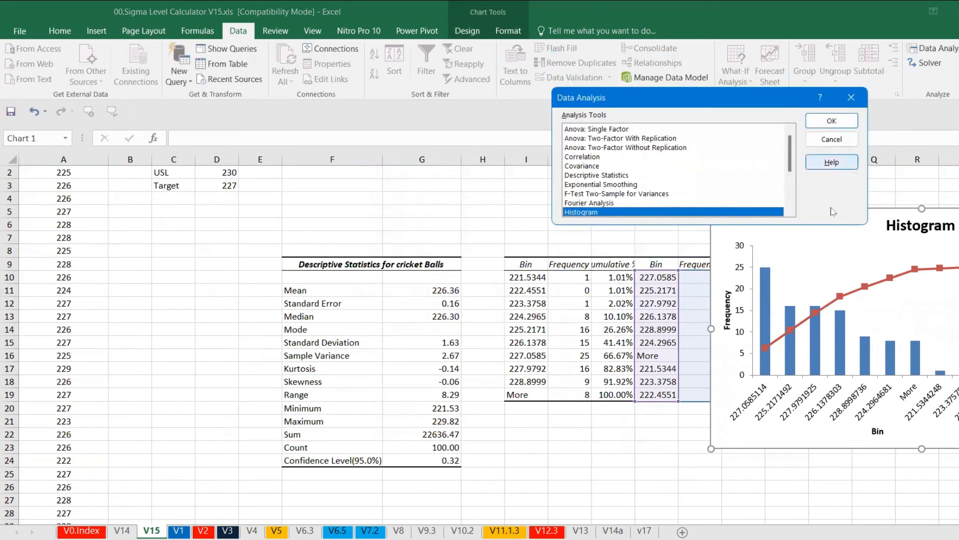
left_click(880, 138)
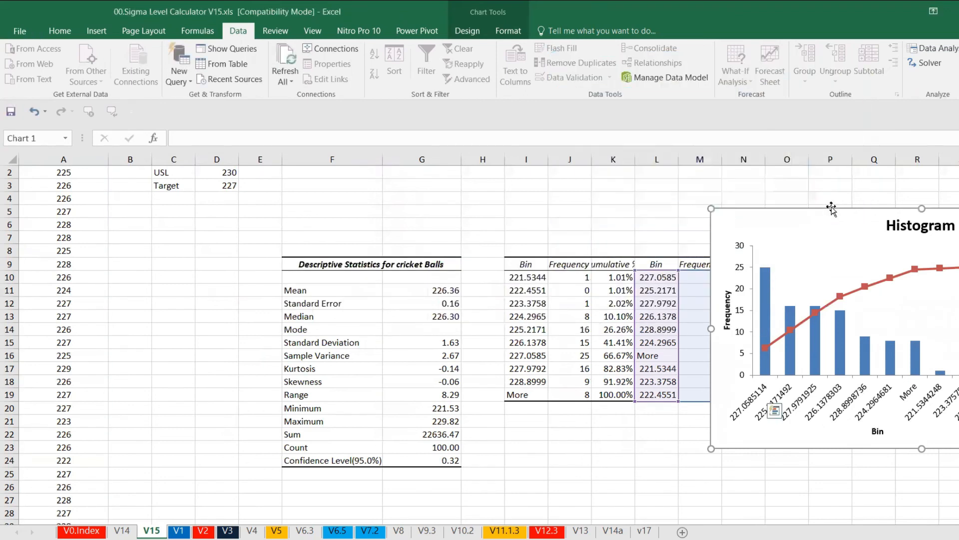
- Examine the full width of the Pareto chart, including its frequency bars and cumulative percentage line
left_click(921, 476)
key("Right")
key("Right")
key("Right")
key("Right")
key("Right")
key("Right")
key("Right")
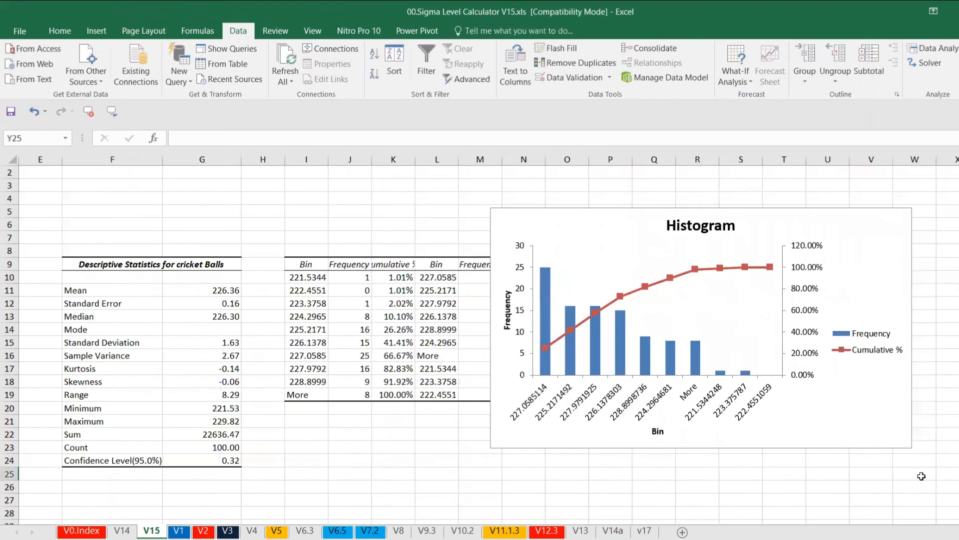
key("Right")
key("Right")
key("Right")
key("Right")
key("Right")
key("Right")
key("Left")
key("Left")
key("Left")
key("Left")
key("Left")
key("Left")
key("Left")
key("Left")
key("Left")
key("Left")
key("Left")
key("Left")
key("Left")
key("Left")
key("Left")
key("Left")
key("Left")
key("Left")
key("Left")
key("Left")
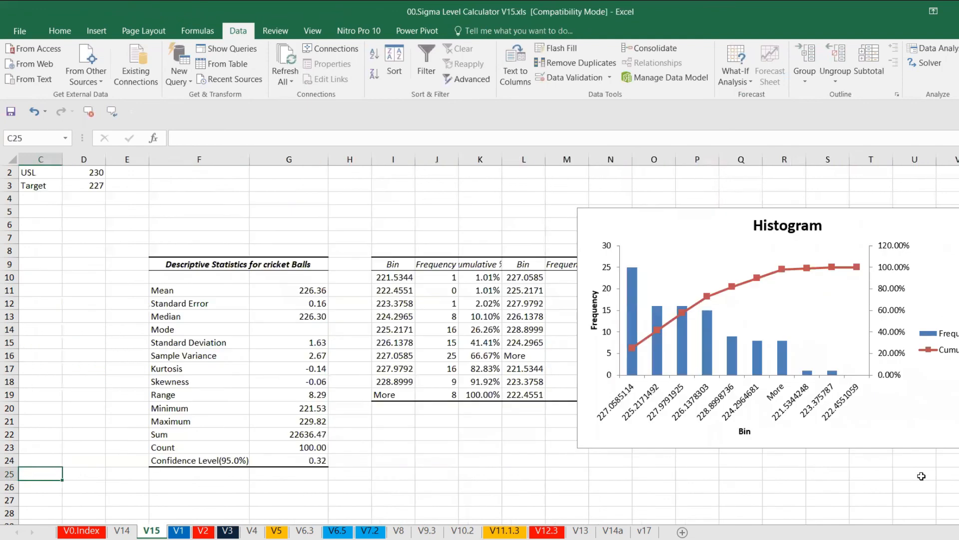
- Delete the Pareto-sorted histogram chart, keeping its bin and frequency tables
key("Left")
key("Left")
left_click(725, 238)
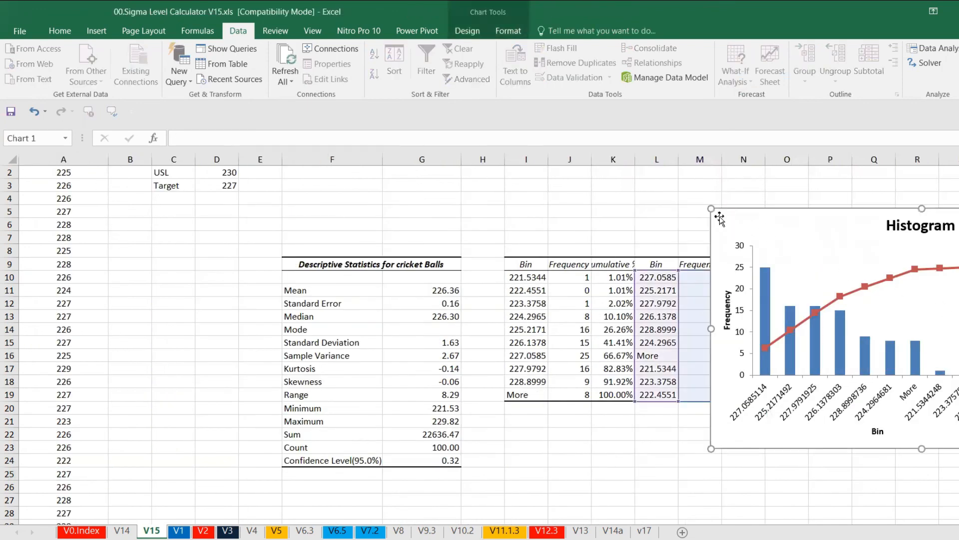
key("Delete")
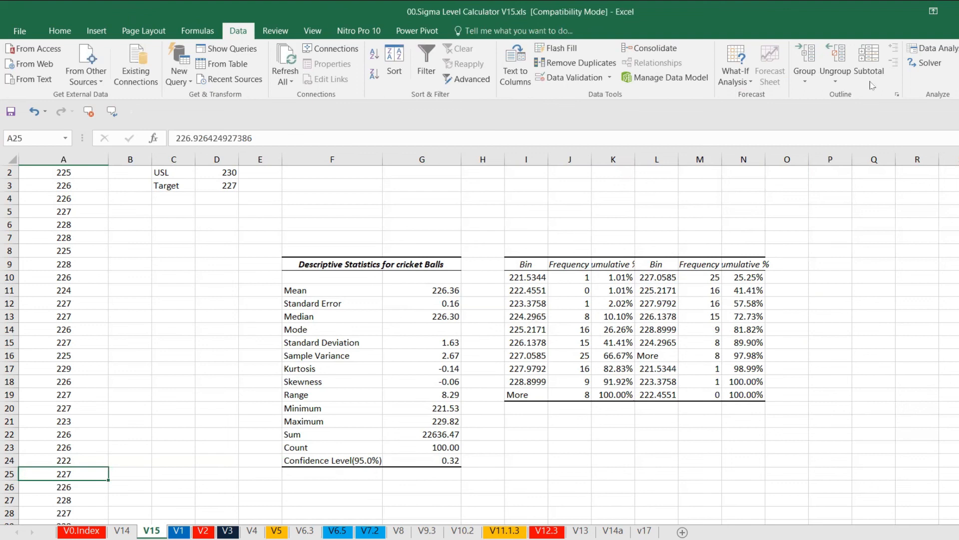
- Generate a plain histogram of A2:A101 with chart output only, placing the results at cell I22
left_click(926, 49)
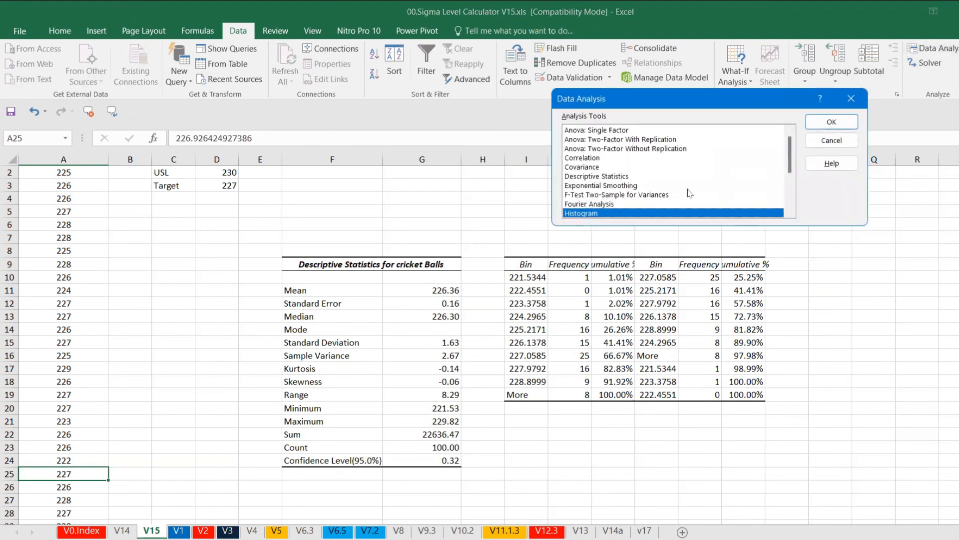
double_click(657, 213)
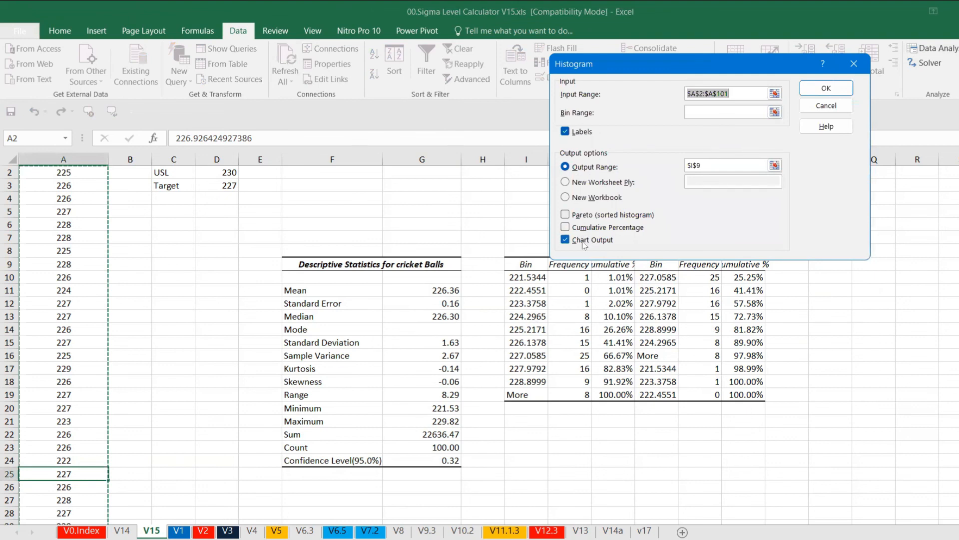
left_click(715, 165)
key("BackSpace")
key("BackSpace")
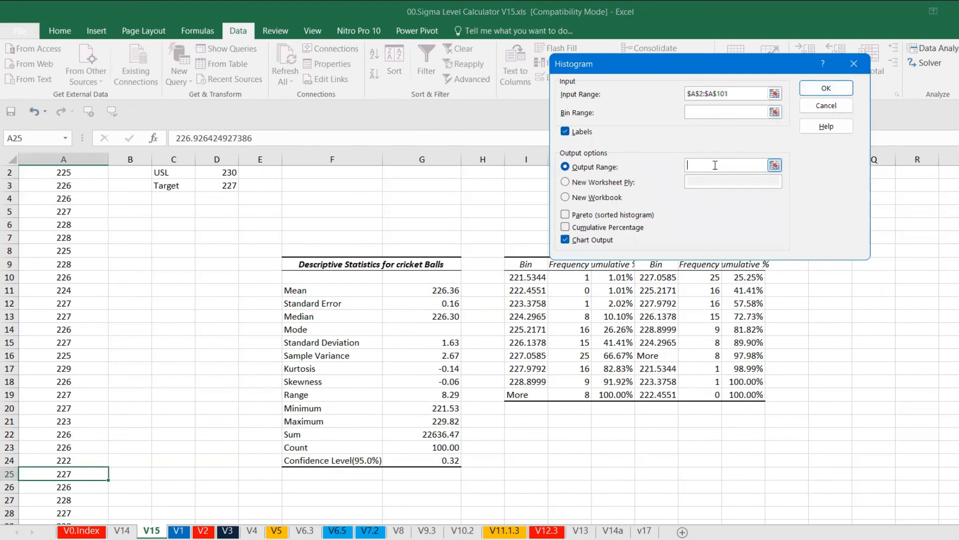
left_click(534, 430)
key("Return")
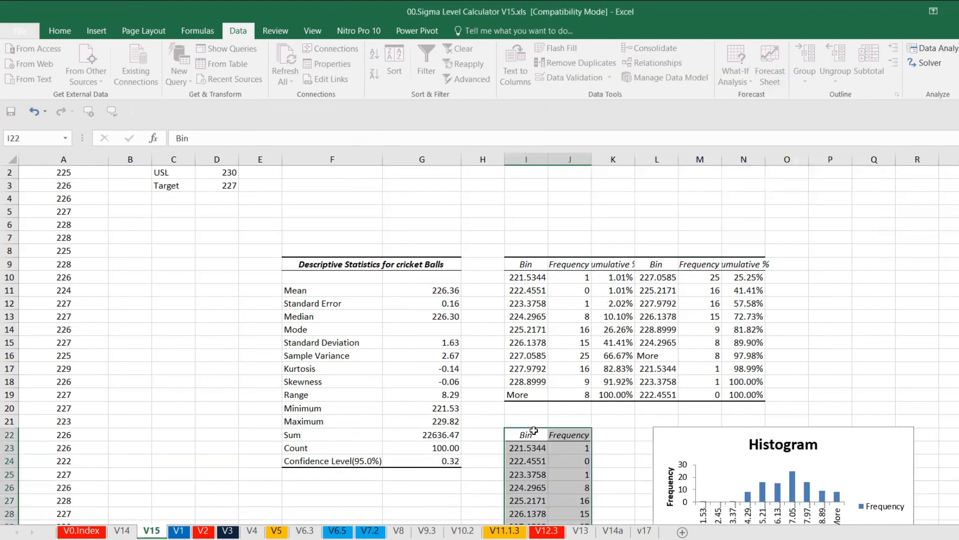
scroll(749, 331, "down", 6)
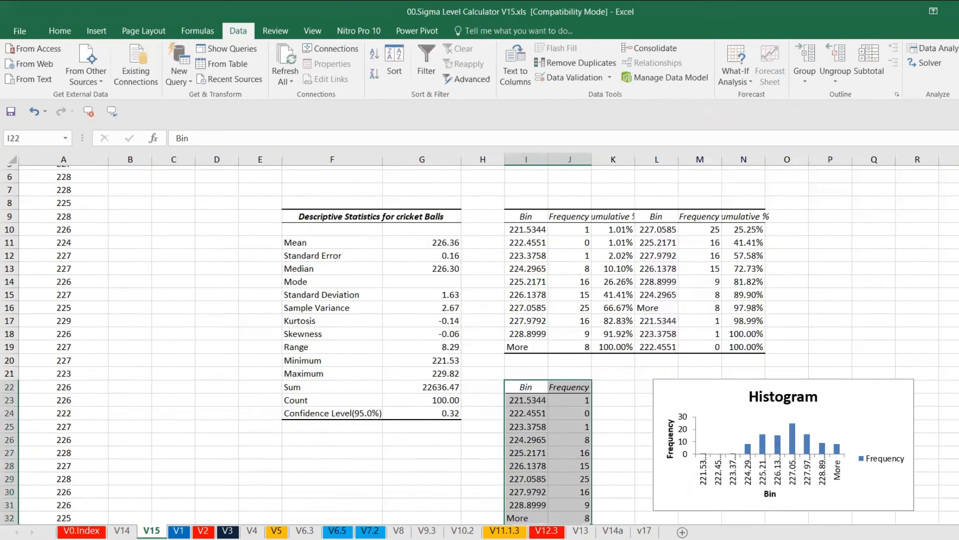